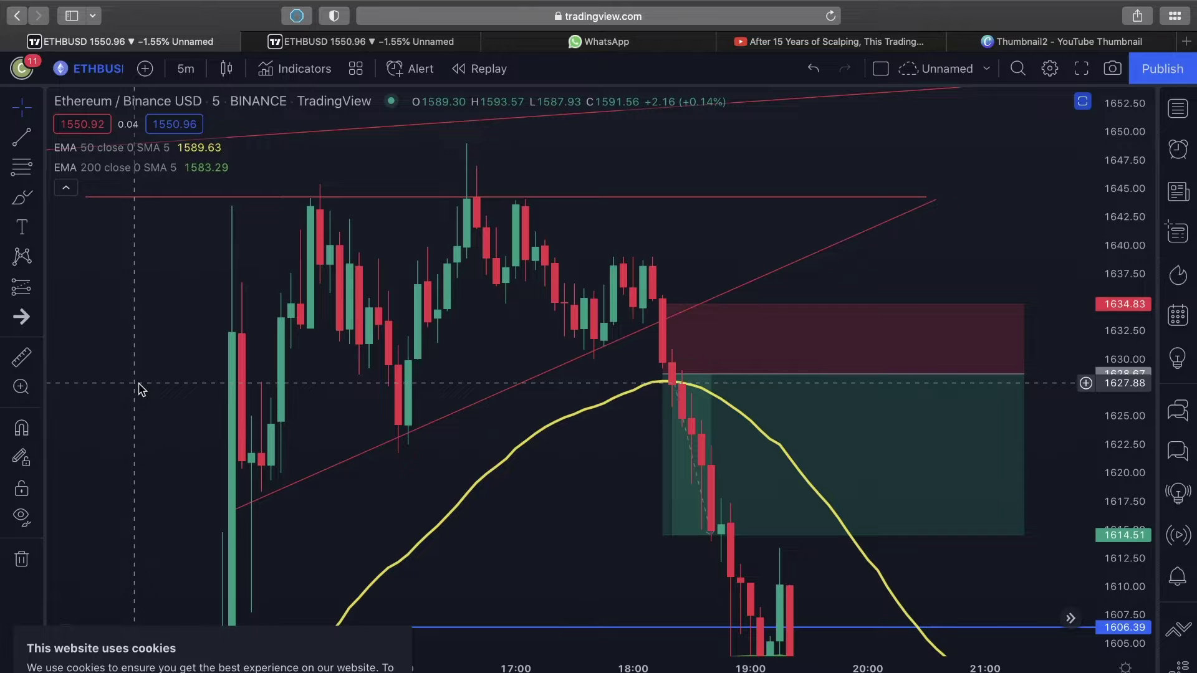
# Examine the triangle pattern, the short position at its rising trendline, and the following price action on the 5-minute ETHBUSD chart
pyautogui.moveTo(139, 389); pyautogui.dragTo(432, 381)
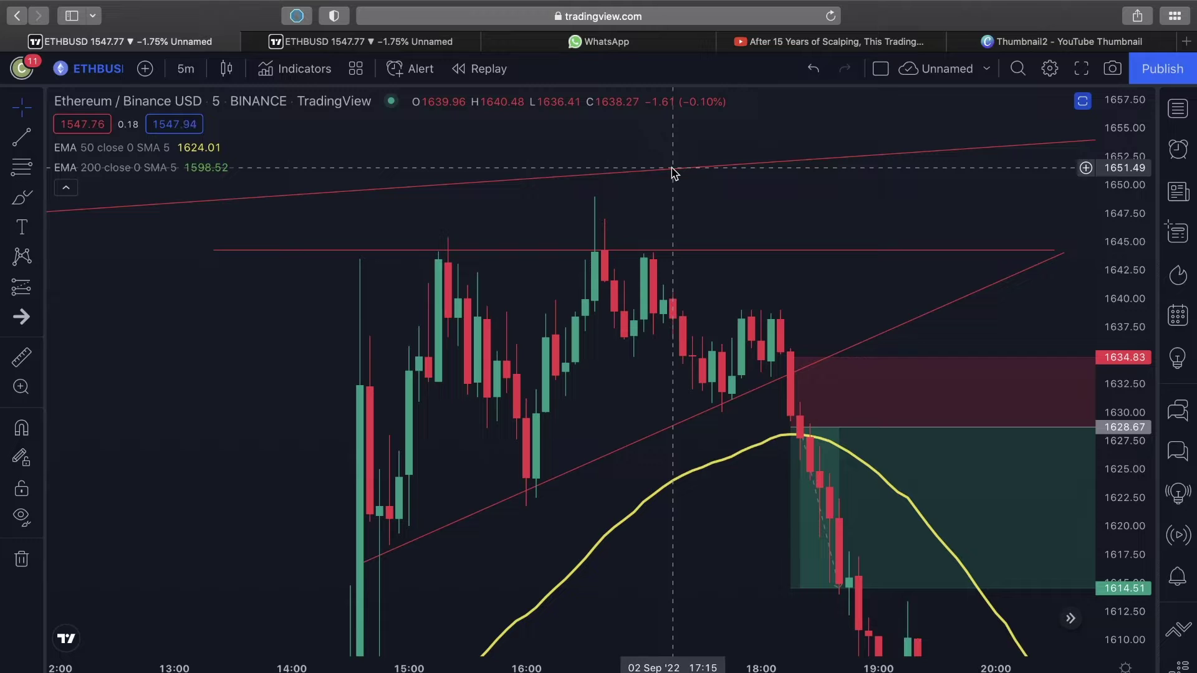
pyautogui.hscroll(3, 706, 201)
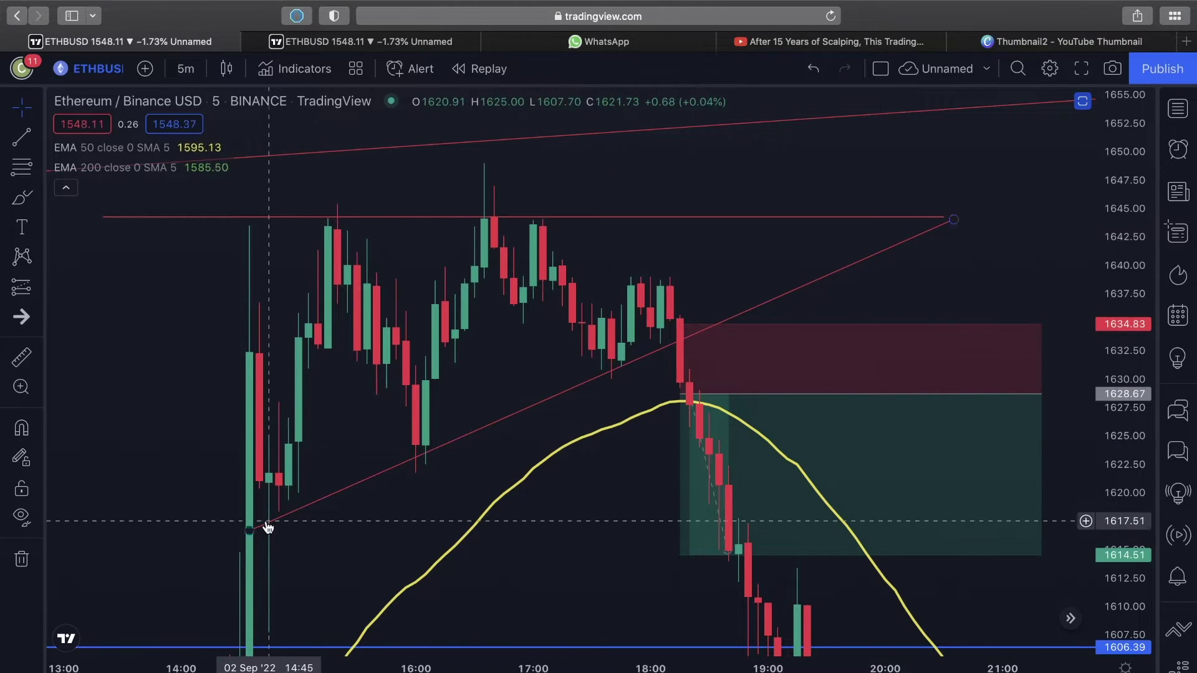
pyautogui.moveTo(695, 323)
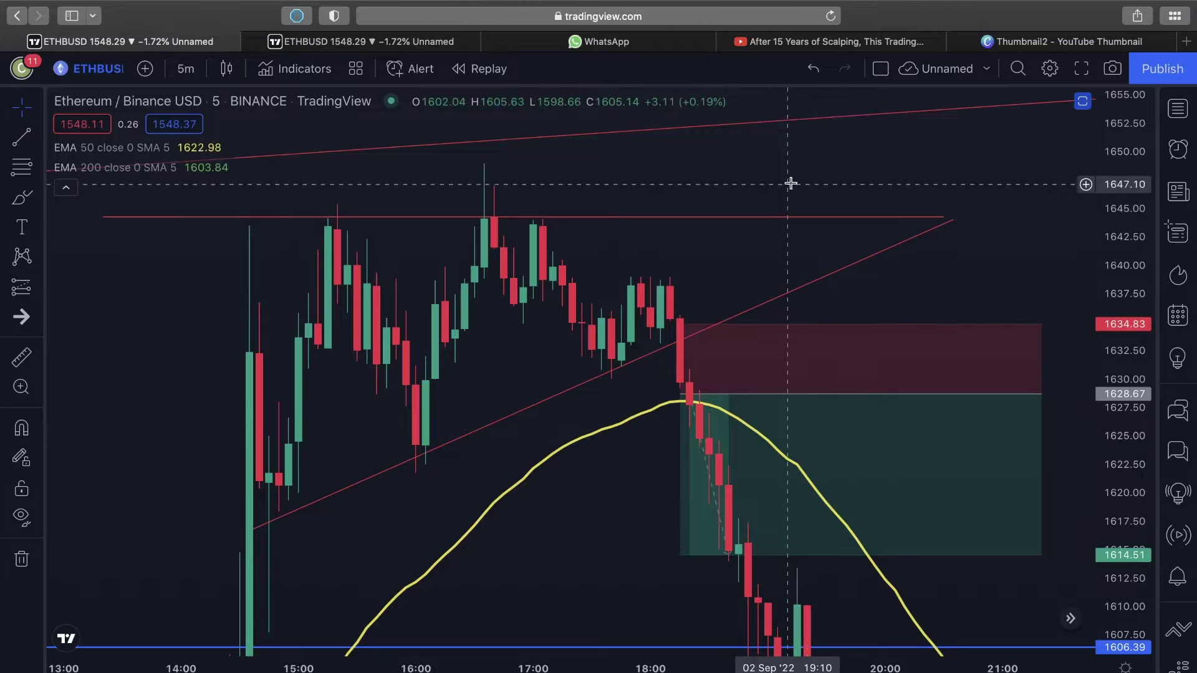
pyautogui.hscroll(2, 623, 312)
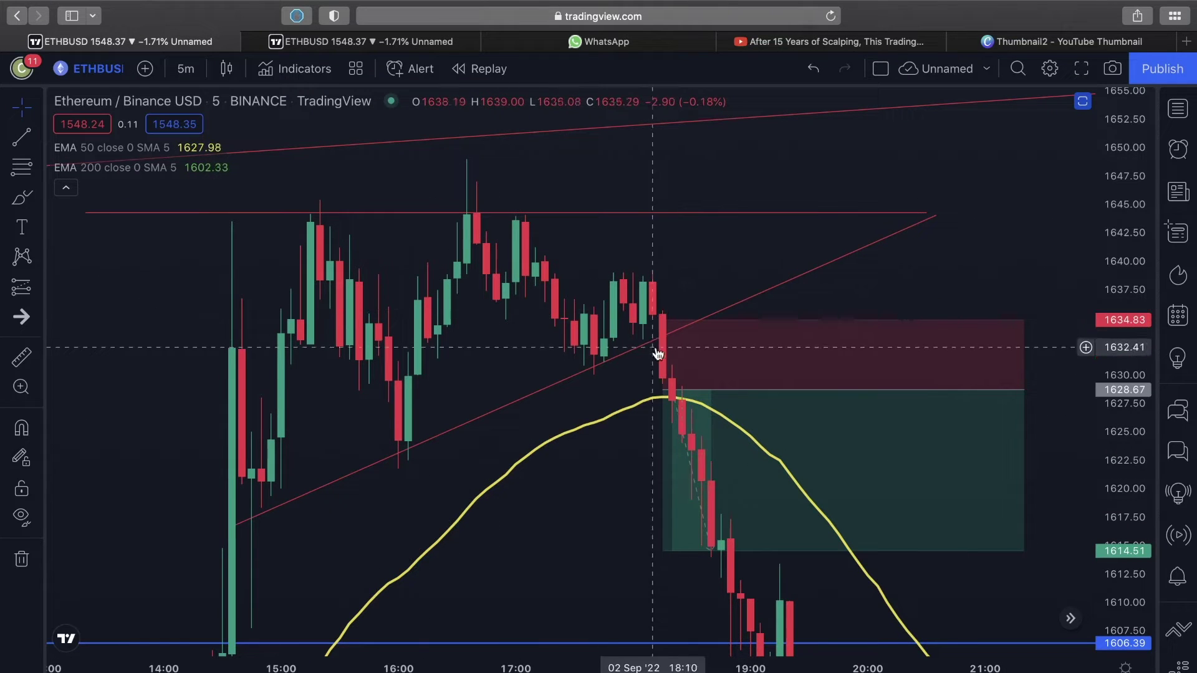
pyautogui.moveTo(666, 357)
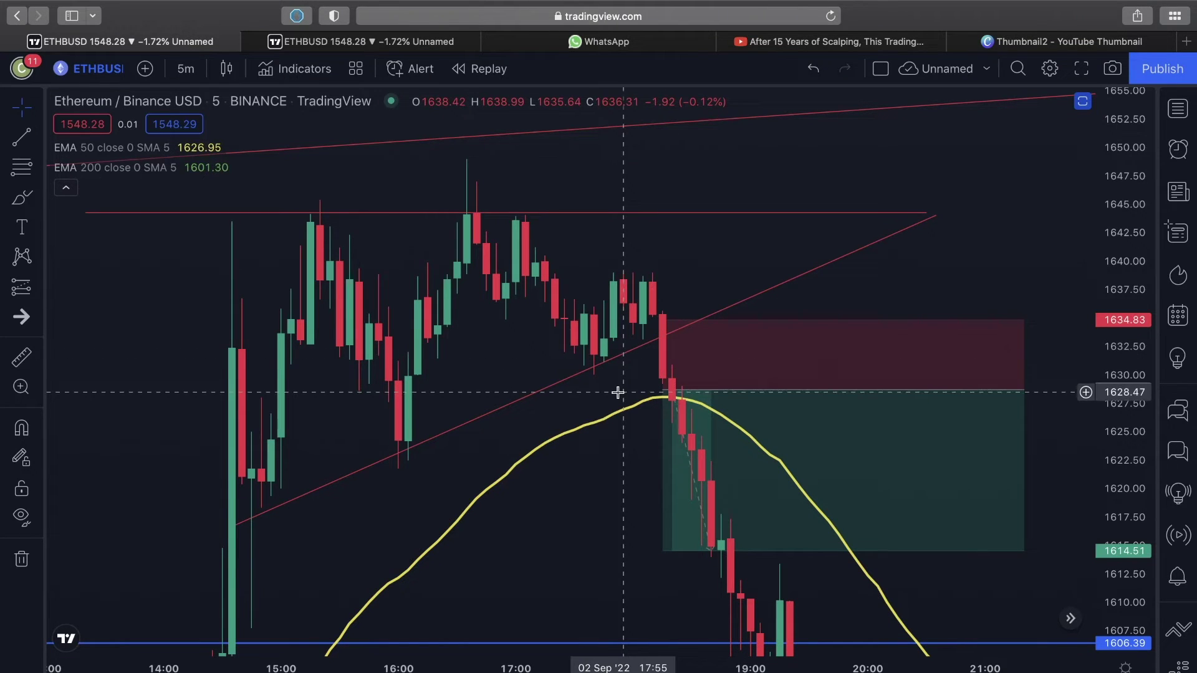
pyautogui.moveTo(701, 461)
pyautogui.hscroll(5, 655, 437)
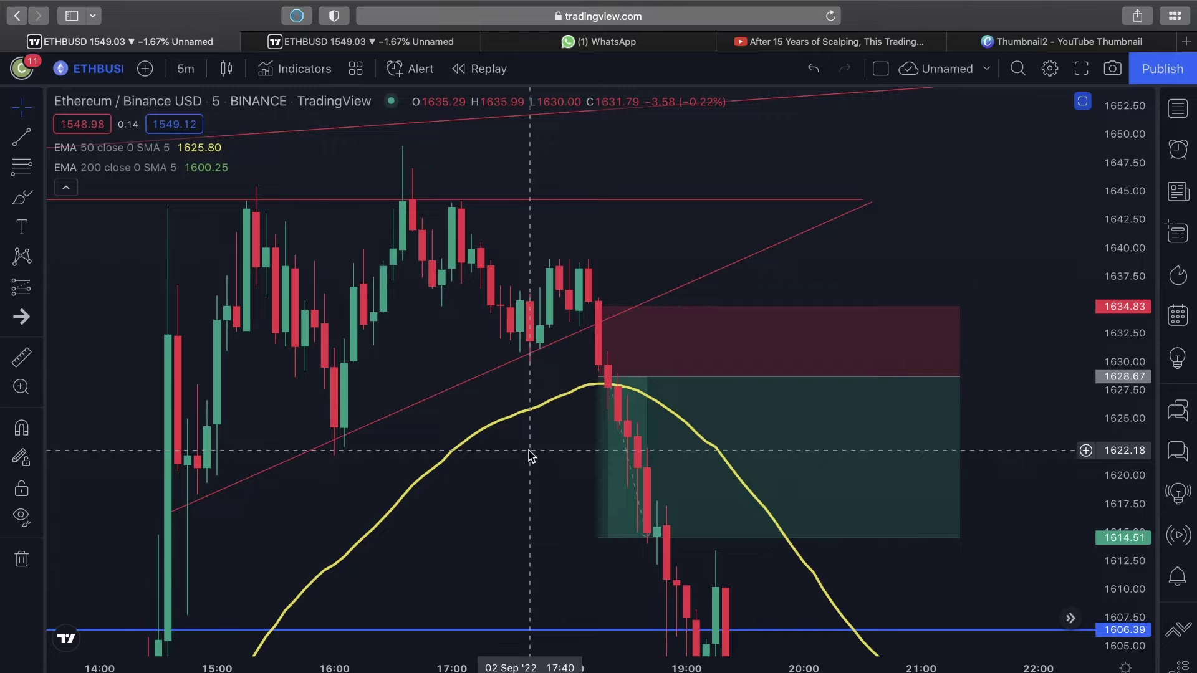
pyautogui.scroll(-3, 528, 455)
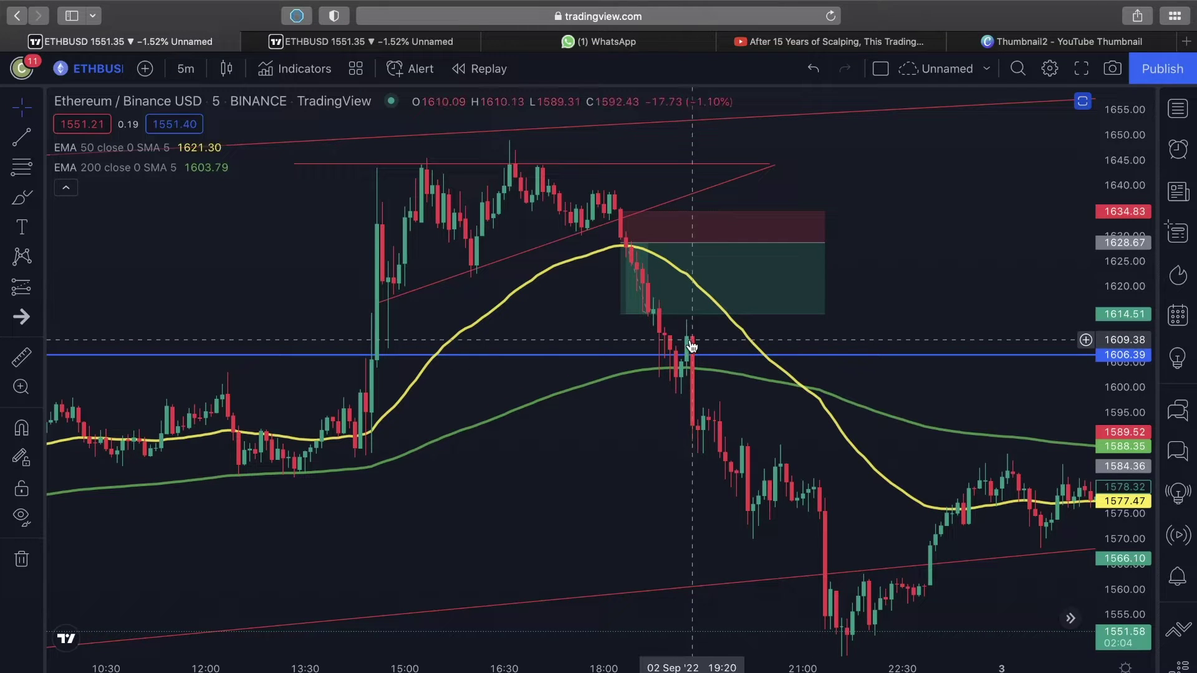
pyautogui.moveTo(716, 376); pyautogui.dragTo(692, 326)
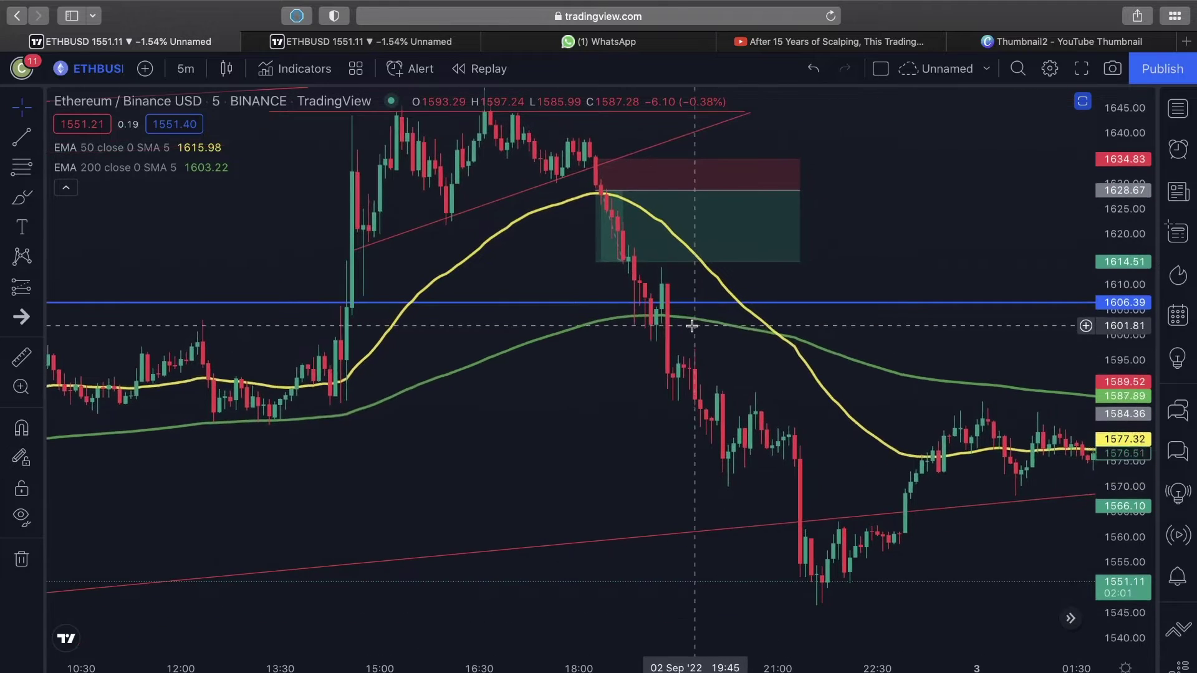
pyautogui.moveTo(609, 465); pyautogui.dragTo(516, 421)
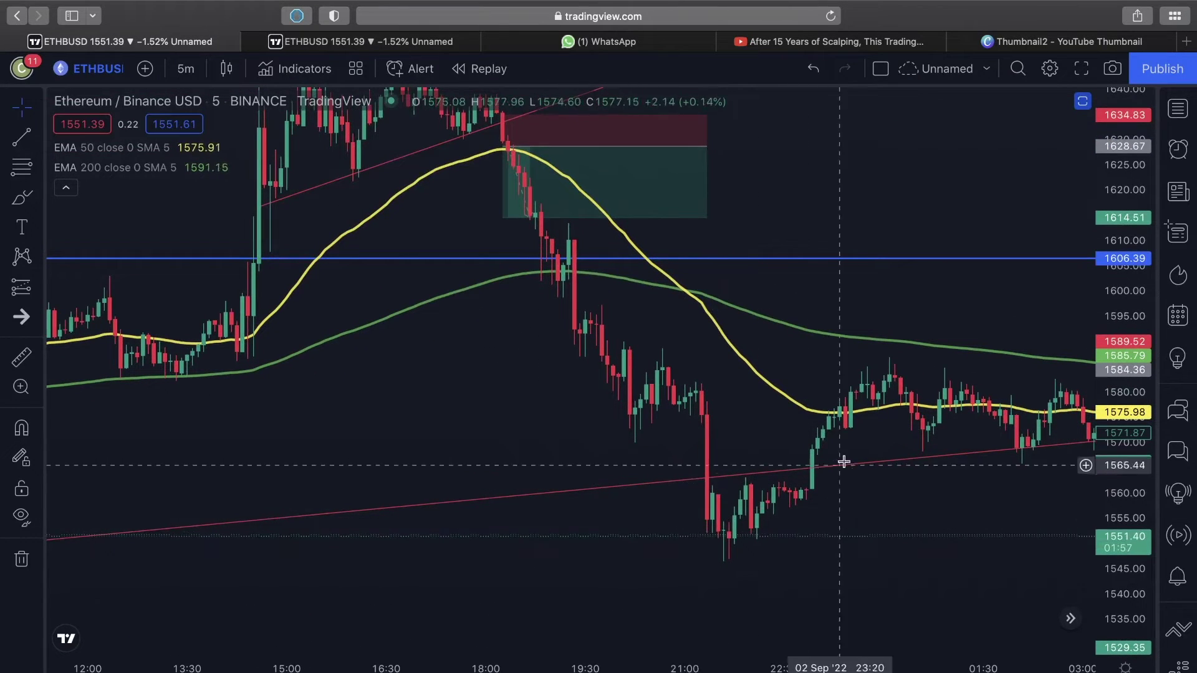
pyautogui.moveTo(871, 486); pyautogui.dragTo(802, 476)
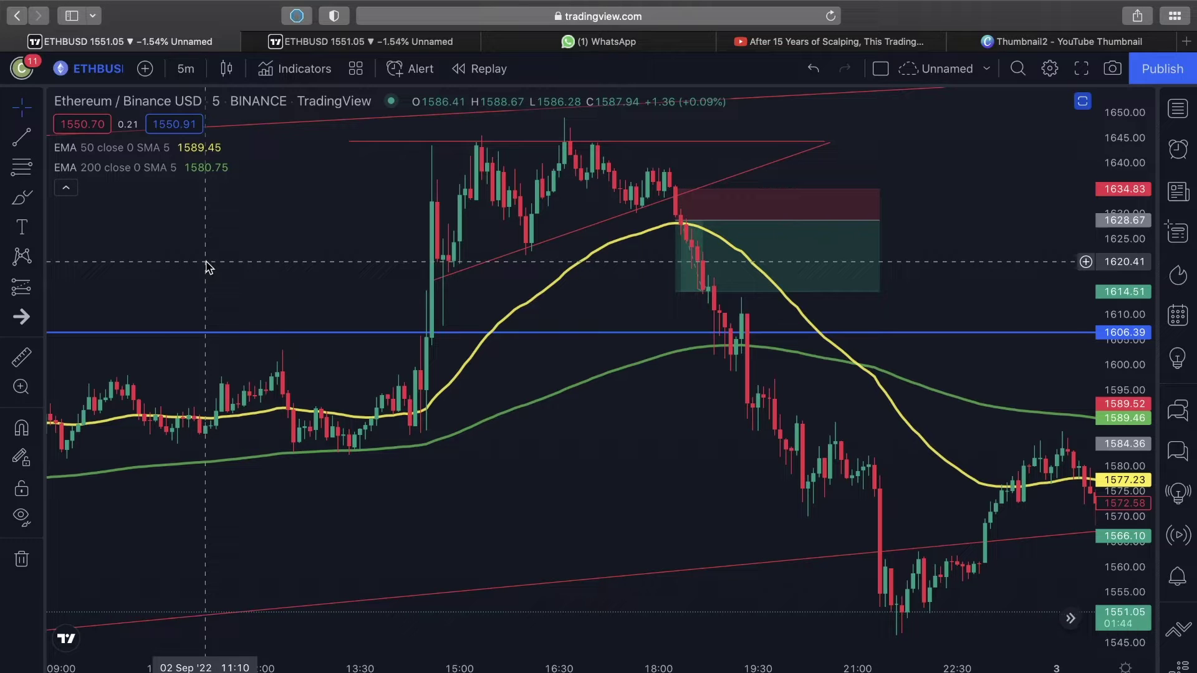
pyautogui.moveTo(211, 284); pyautogui.dragTo(703, 235)
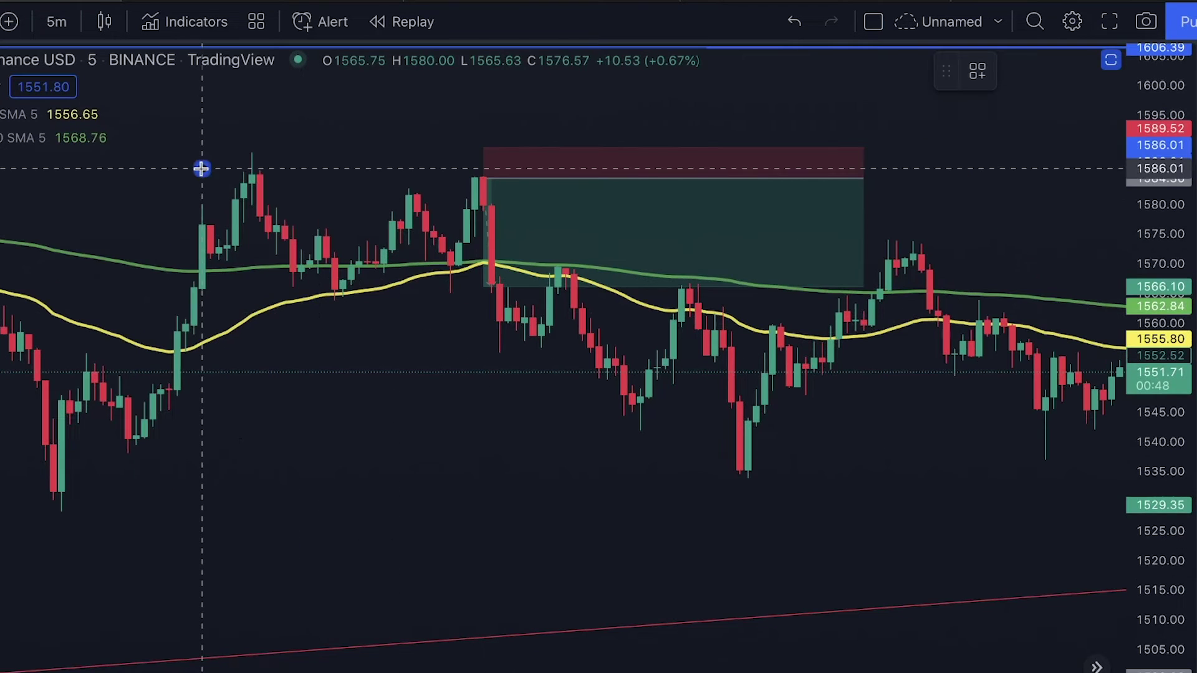
# Draw a rectangle from 1586.01 to about 1565.5 around the consolidation, and move the overlapping short position's entry to 1585.02
pyautogui.moveTo(202, 168)
pyautogui.mouseDown()
pyautogui.moveTo(392, 273)
pyautogui.moveTo(597, 291)
pyautogui.mouseUp()
pyautogui.click(627, 109)
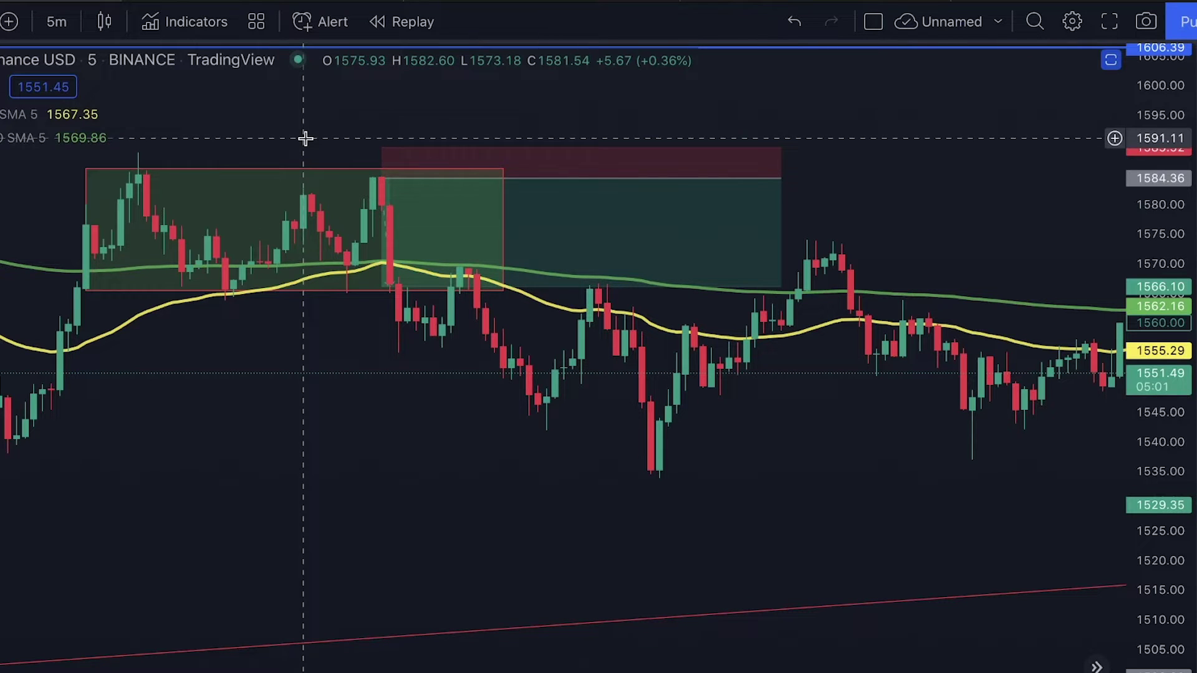
pyautogui.moveTo(414, 182)
pyautogui.mouseDown()
pyautogui.moveTo(427, 175)
pyautogui.moveTo(416, 173)
pyautogui.mouseUp()
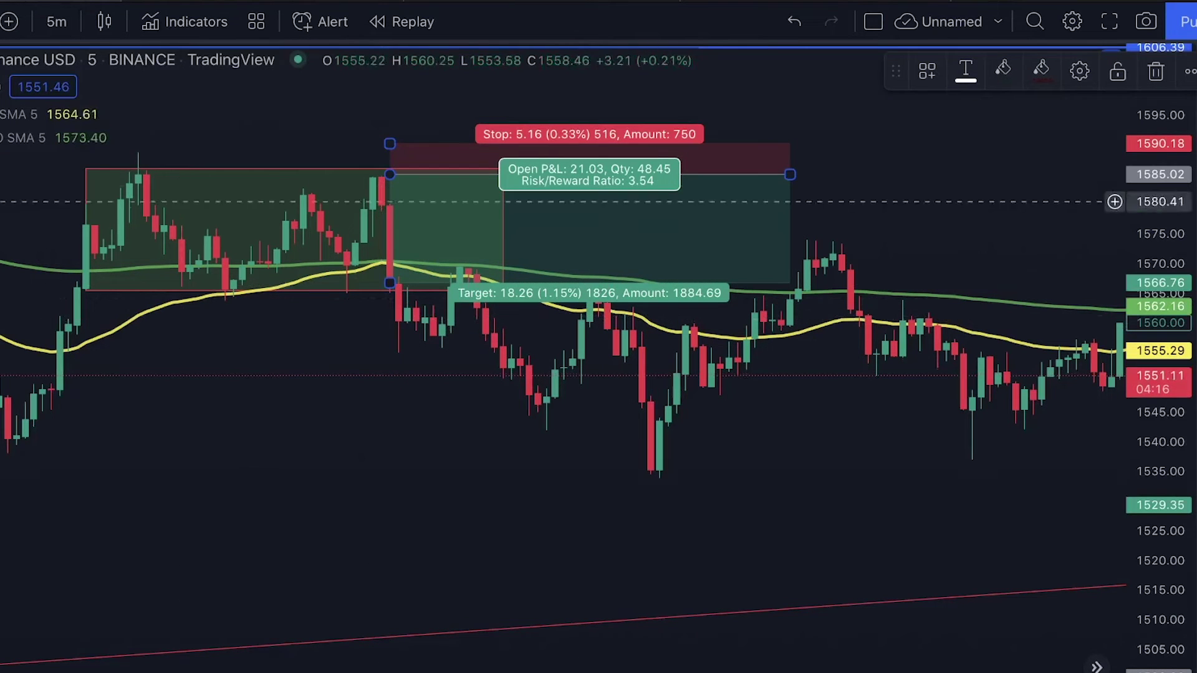
# Draw a nearly horizontal trend line at about 1561.8 just below the short position's target, and shift it slightly lower
pyautogui.click(410, 406)
pyautogui.hotkey('alt', 't')
pyautogui.click(354, 313)
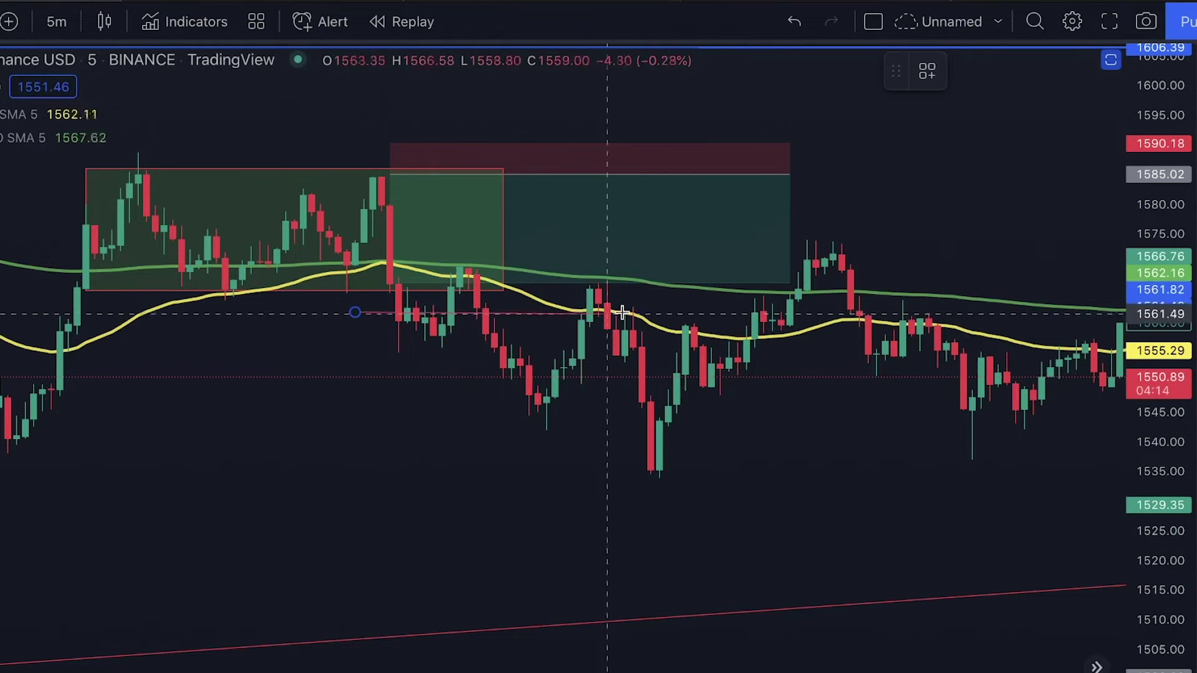
pyautogui.click(690, 312)
pyautogui.moveTo(536, 313)
pyautogui.mouseDown()
pyautogui.moveTo(538, 265)
pyautogui.moveTo(537, 283)
pyautogui.moveTo(585, 289)
pyautogui.moveTo(588, 365)
pyautogui.mouseUp()
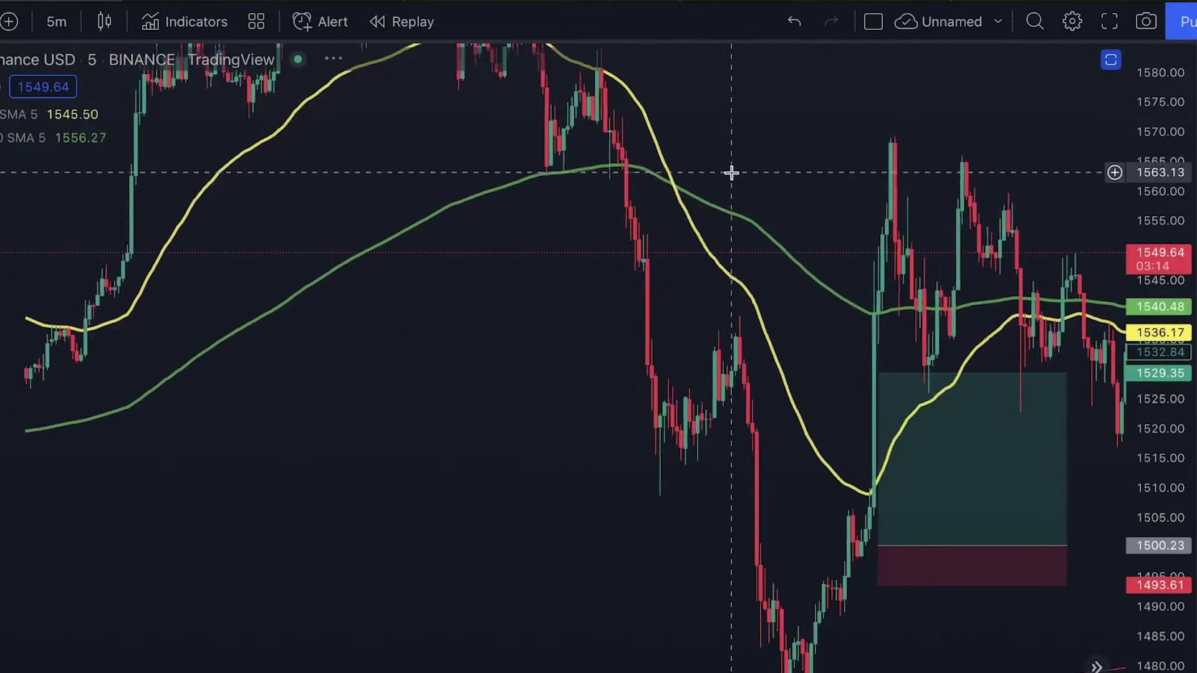
# Draw a rectangle from 1540.28 to 1514.13 around the consolidation after the first sharp drop, and delete it
pyautogui.hscroll(5, 776, 189)
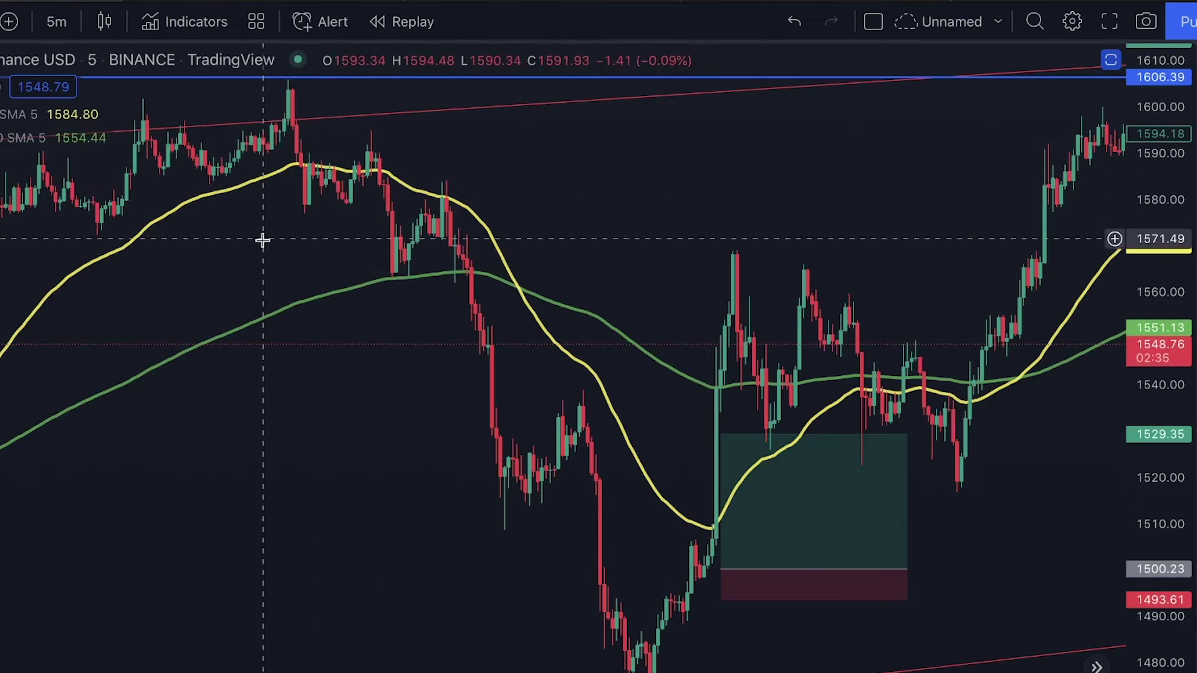
pyautogui.hscroll(3, 620, 208)
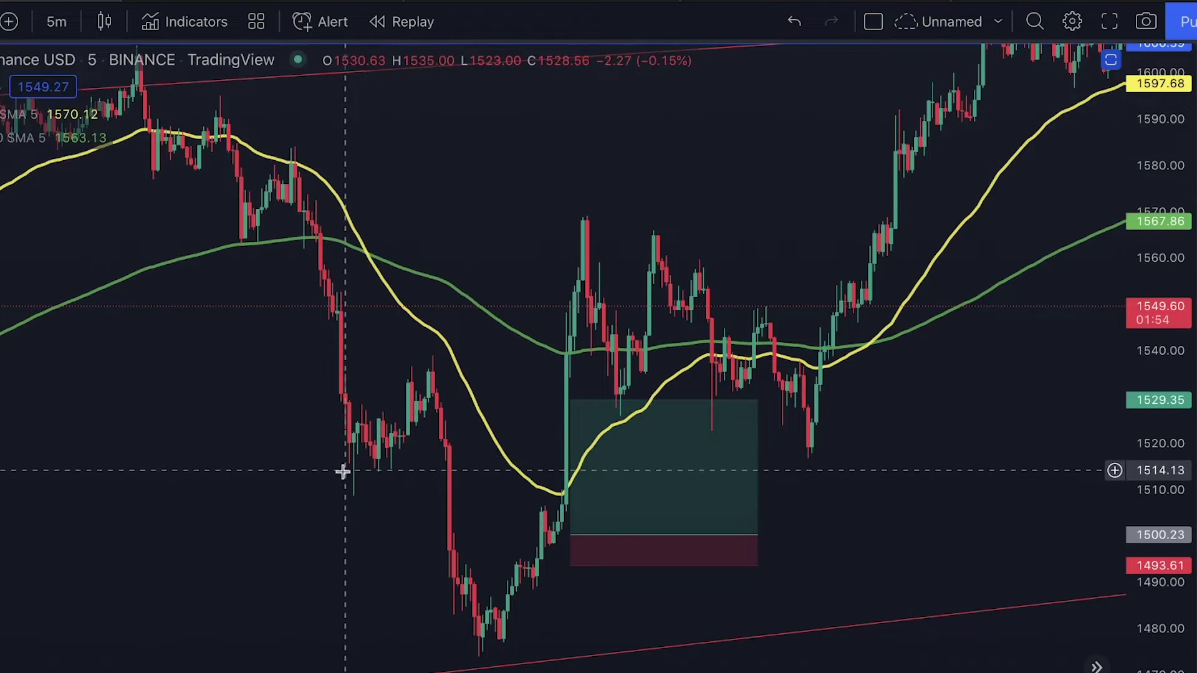
pyautogui.moveTo(292, 350)
pyautogui.mouseDown()
pyautogui.moveTo(473, 473)
pyautogui.moveTo(428, 470)
pyautogui.moveTo(496, 470)
pyautogui.mouseUp()
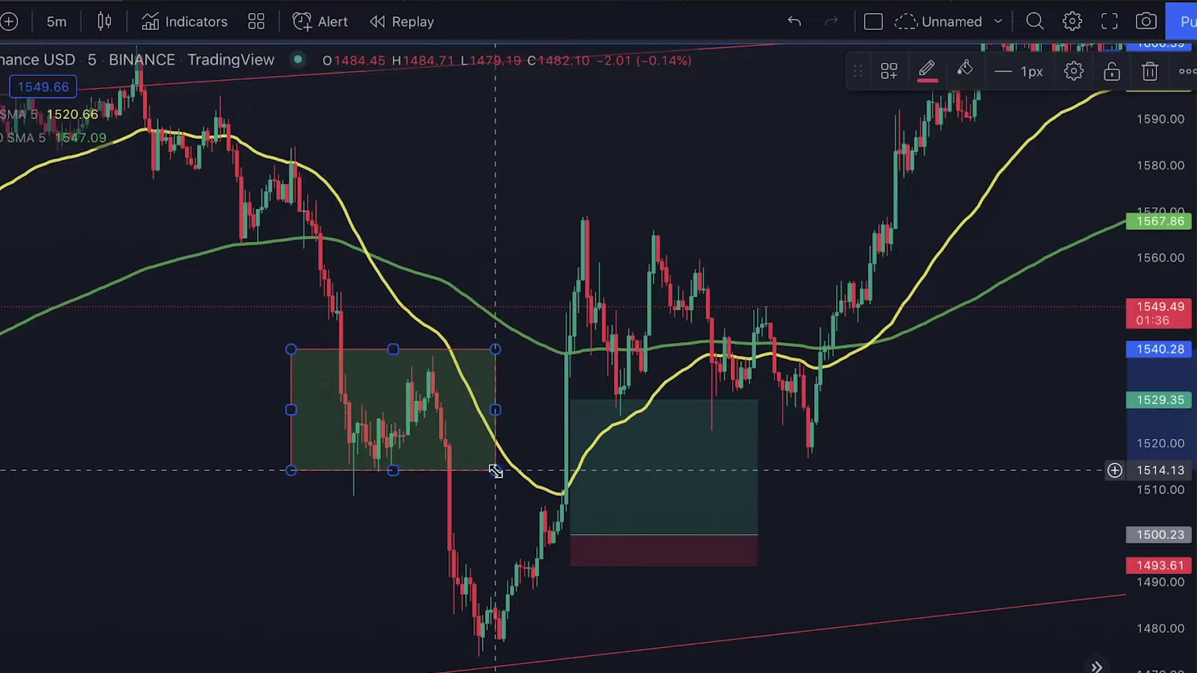
pyautogui.click(161, 387)
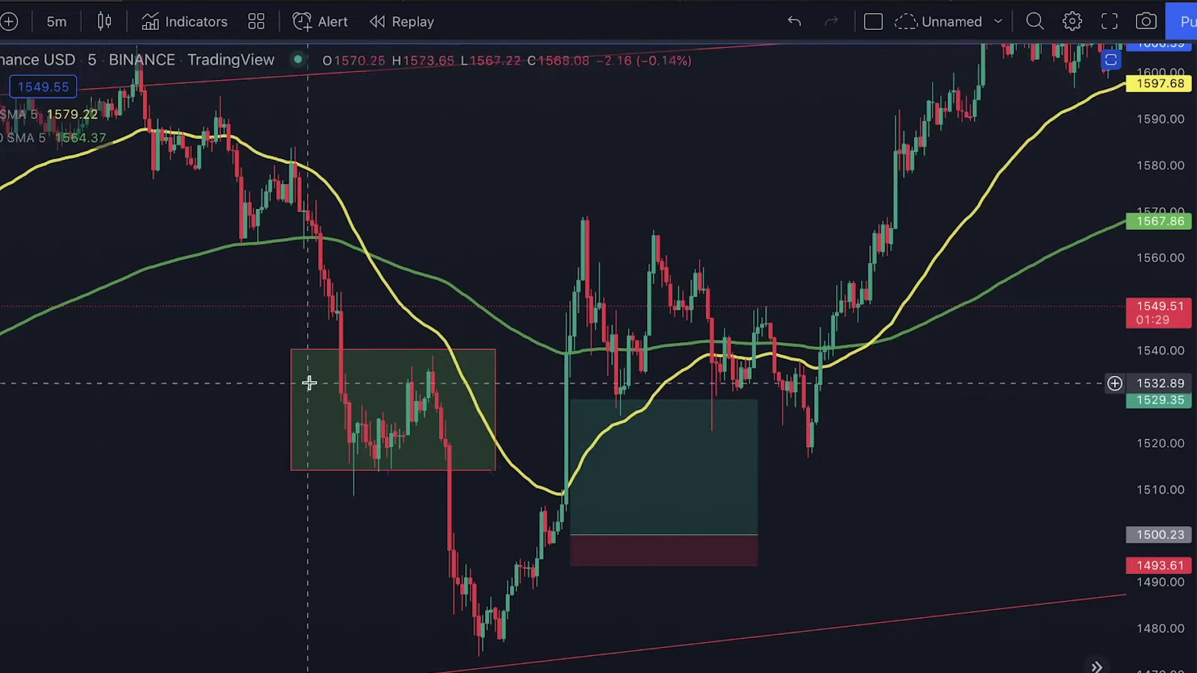
pyautogui.click(310, 355)
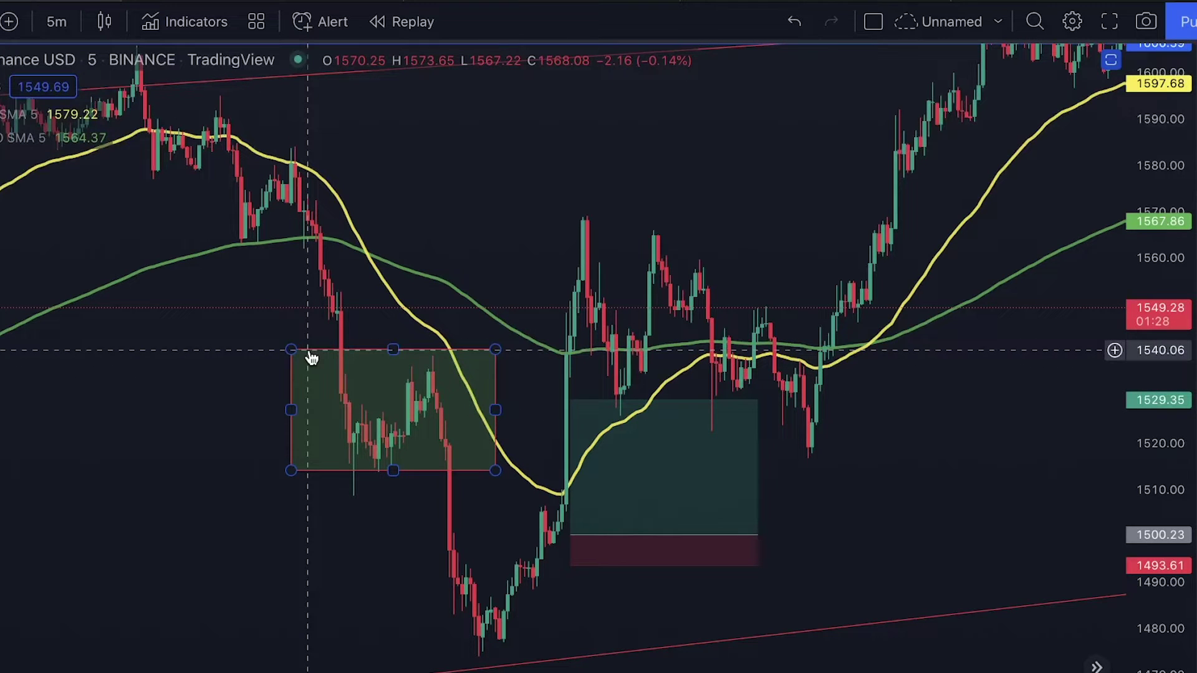
pyautogui.press('Delete')
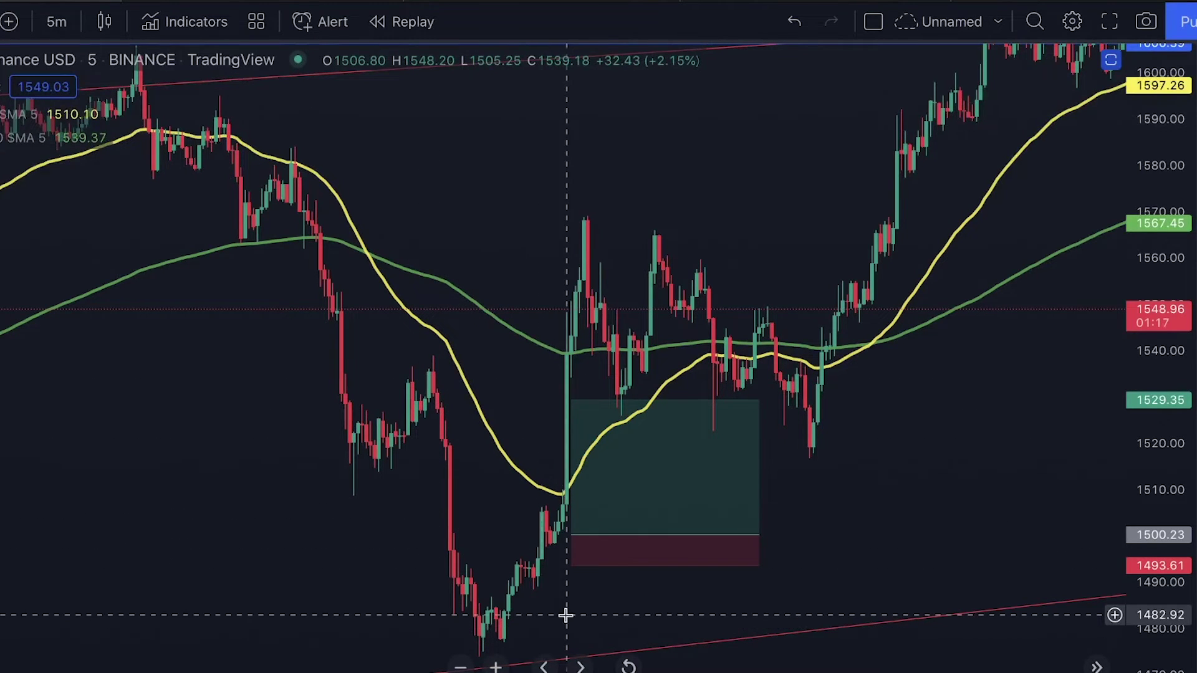
# Move the long position to the low at the rising trendline with entry 1481.46 and stop 1469.21, and raise its target to 1517.71
pyautogui.moveTo(562, 620); pyautogui.dragTo(516, 494)
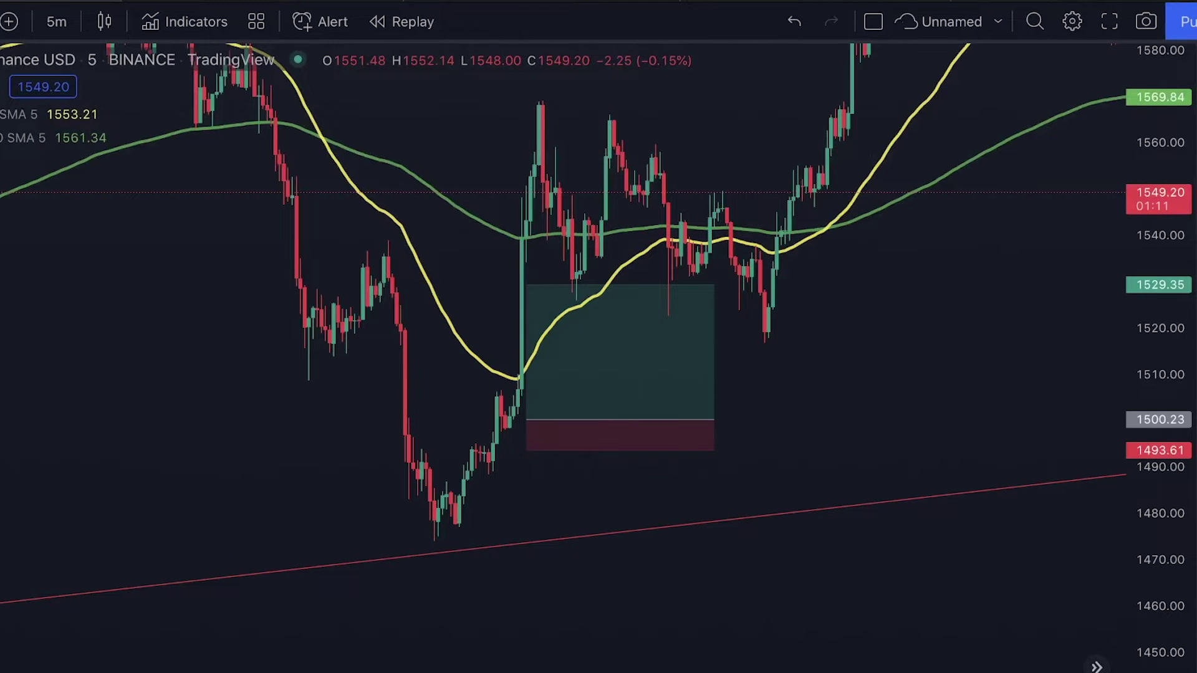
pyautogui.click(337, 422)
pyautogui.click(513, 514)
pyautogui.moveTo(513, 513); pyautogui.dragTo(576, 551)
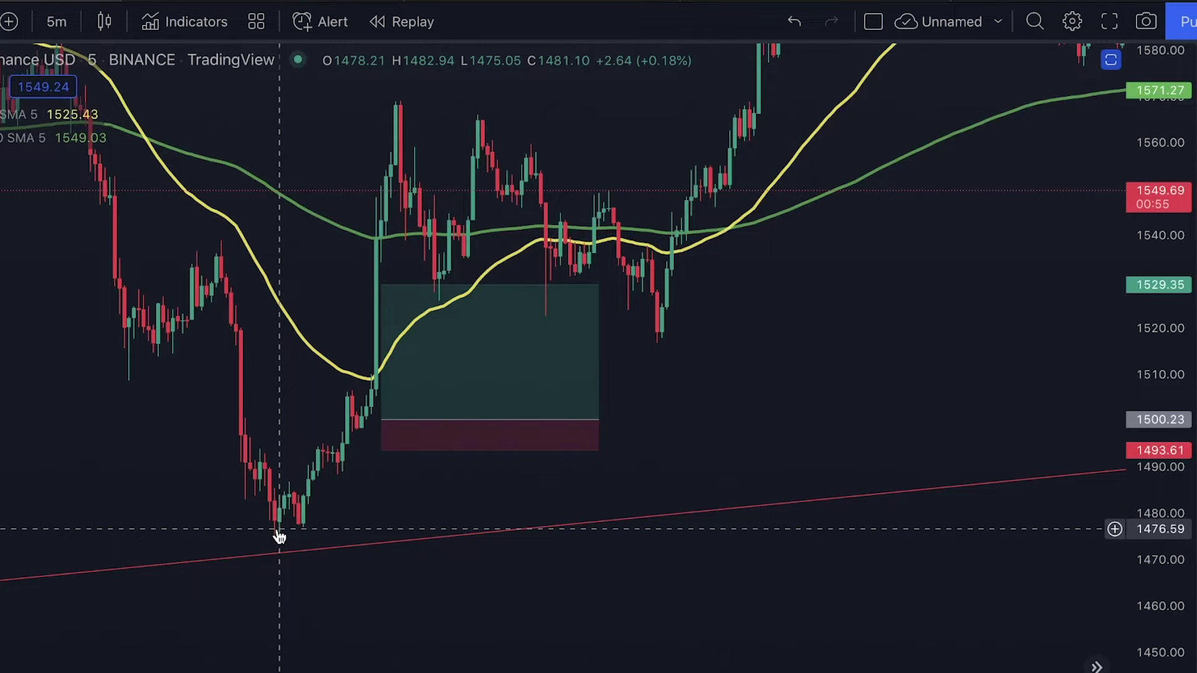
pyautogui.moveTo(278, 535); pyautogui.dragTo(335, 570)
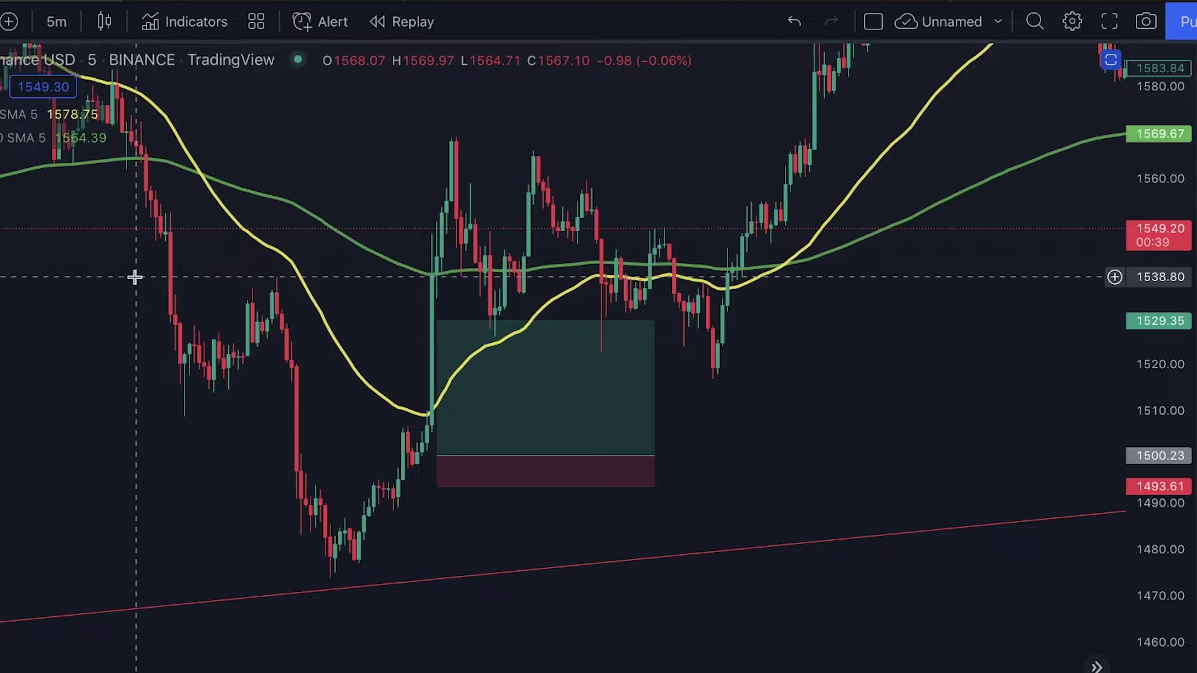
pyautogui.moveTo(482, 459)
pyautogui.mouseDown()
pyautogui.moveTo(360, 588)
pyautogui.moveTo(363, 603)
pyautogui.mouseUp()
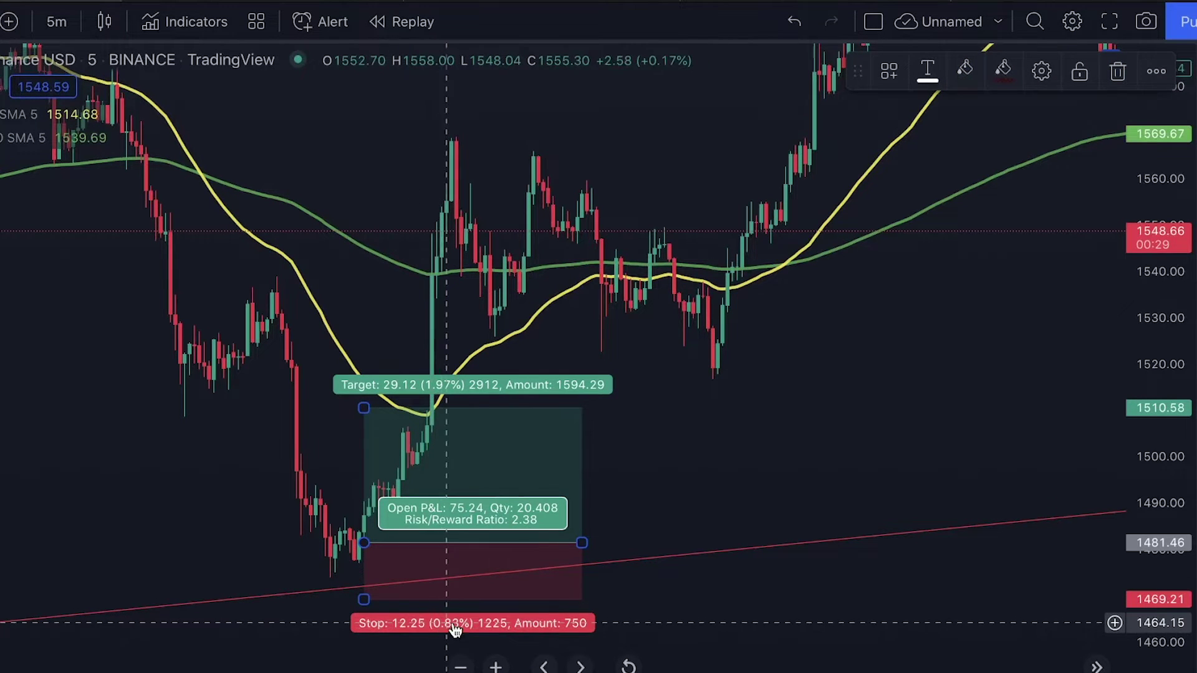
pyautogui.moveTo(364, 407); pyautogui.dragTo(366, 381)
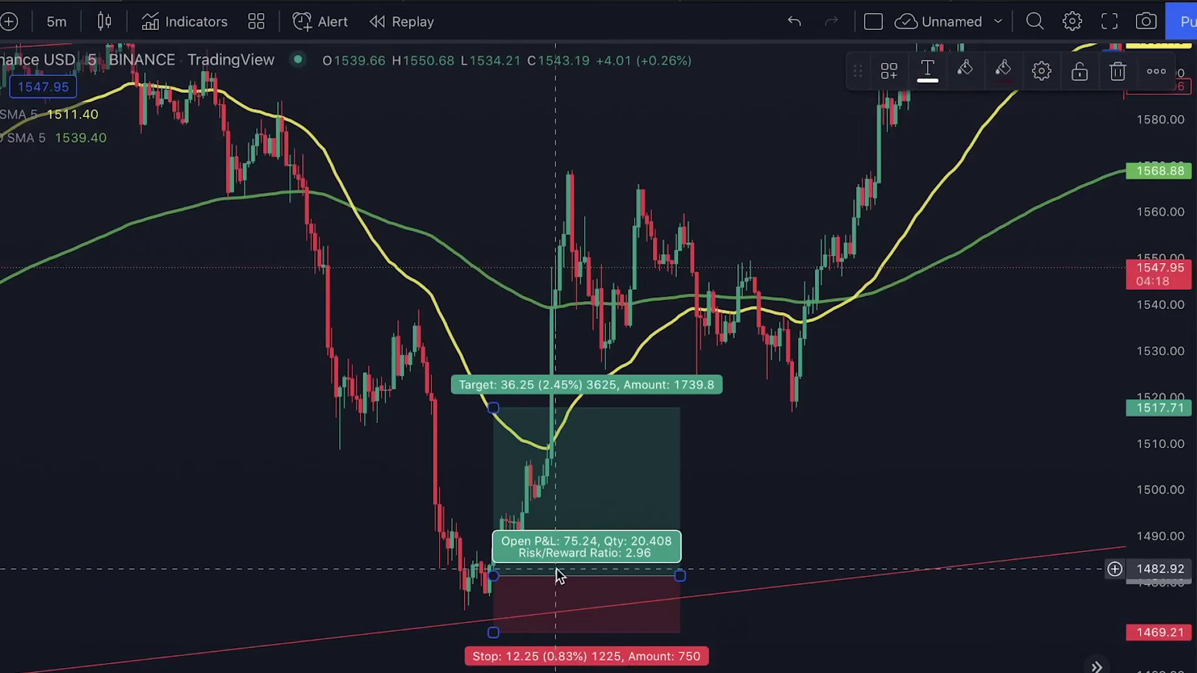
# Delete the long position at the rising trendline
pyautogui.press('Delete')
# Mark out the earlier sideways consolidation along the 50 EMA, and delete the marking
pyautogui.moveTo(187, 374); pyautogui.dragTo(671, 331)
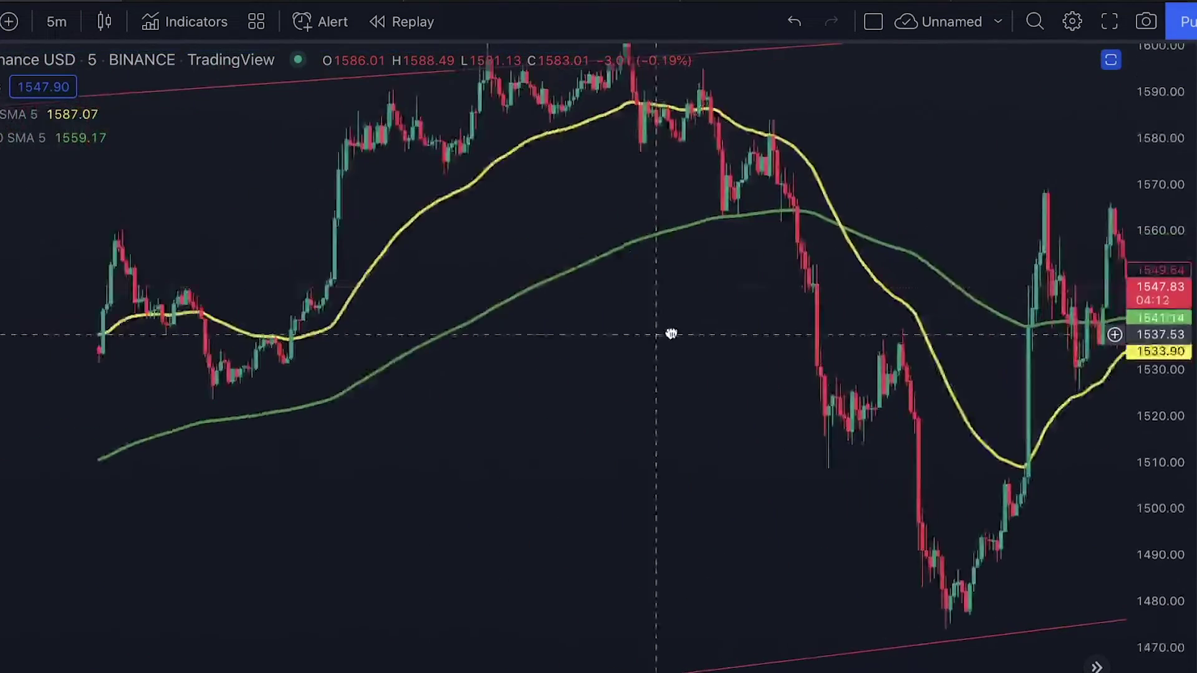
pyautogui.moveTo(49, 242); pyautogui.dragTo(237, 524)
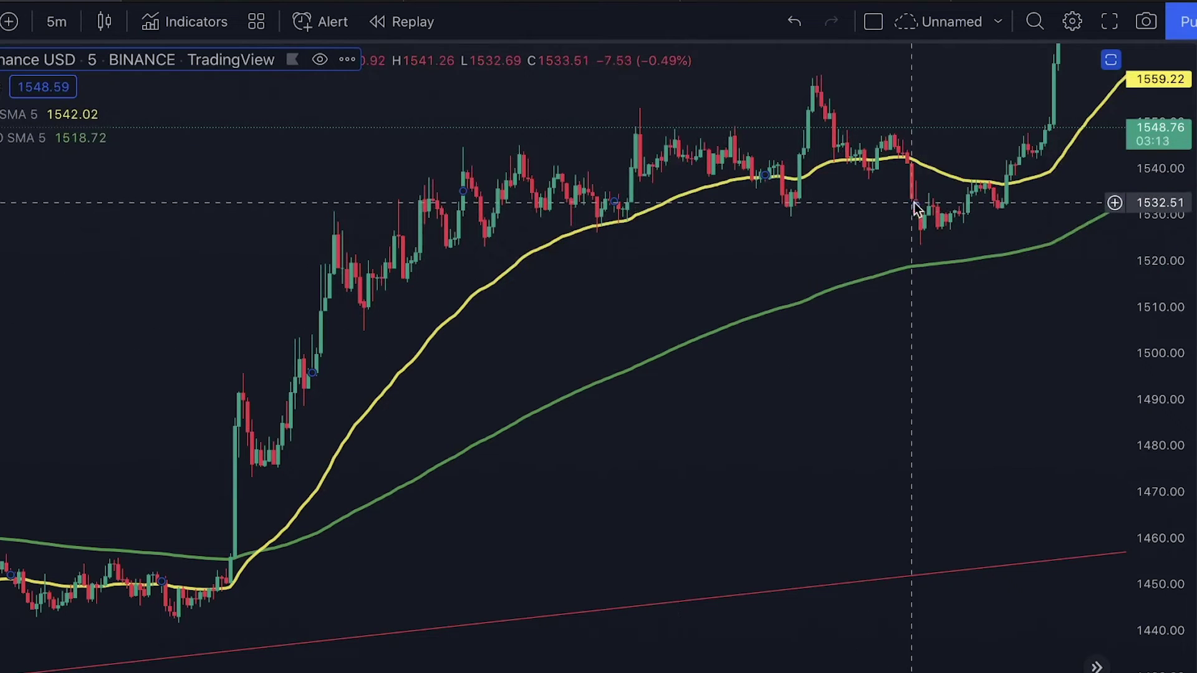
pyautogui.moveTo(861, 222); pyautogui.dragTo(711, 322)
pyautogui.moveTo(70, 174)
pyautogui.mouseDown()
pyautogui.moveTo(139, 227)
pyautogui.moveTo(601, 401)
pyautogui.moveTo(821, 380)
pyautogui.moveTo(759, 470)
pyautogui.moveTo(871, 386)
pyautogui.mouseUp()
pyautogui.press('Delete')
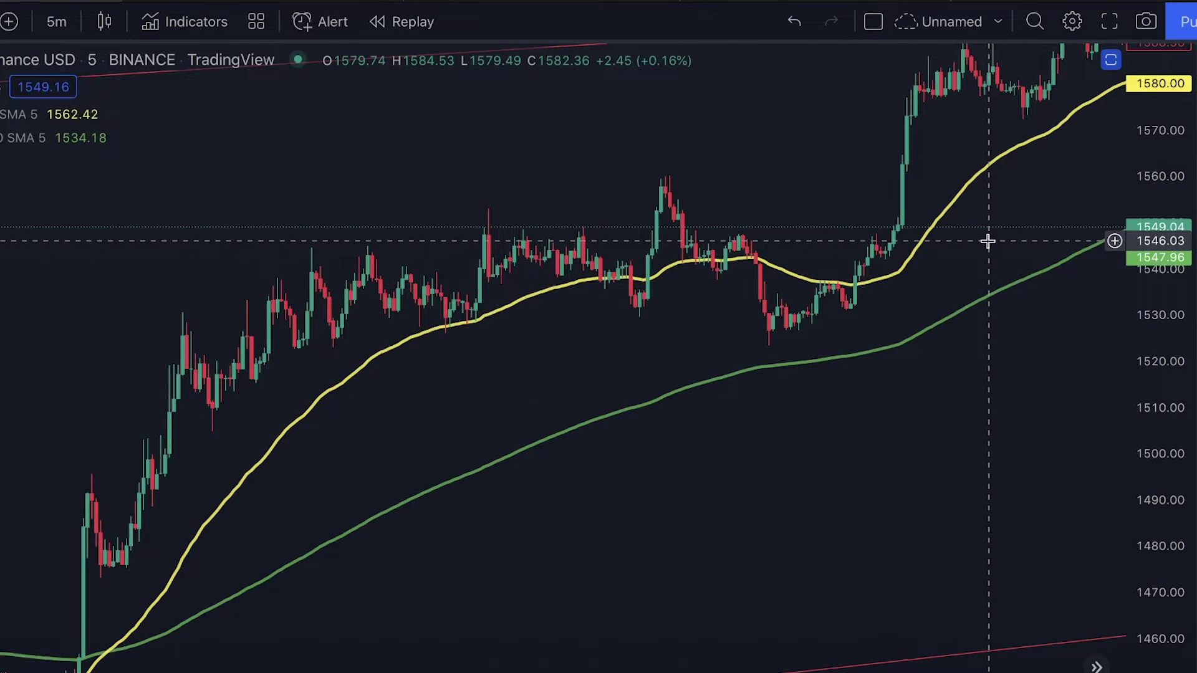
# Place a short position at the peak below the 1606.39 horizontal line, with entry 1596.11 and stop 1607.73
pyautogui.moveTo(1040, 219); pyautogui.dragTo(795, 306)
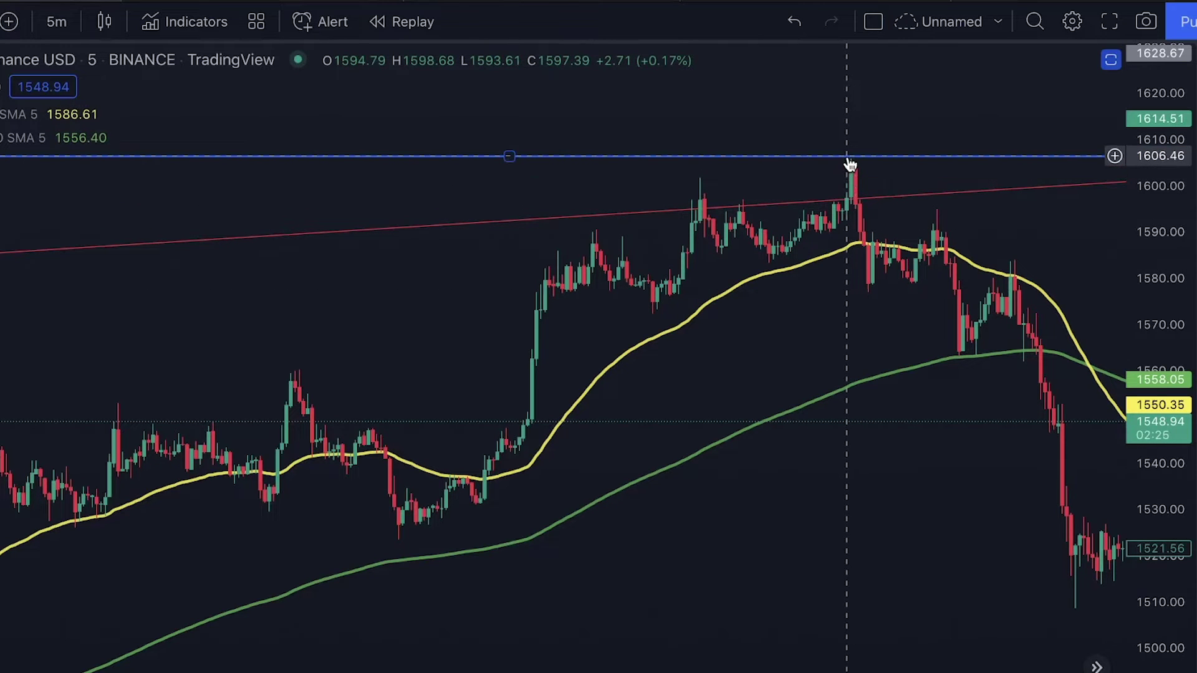
pyautogui.moveTo(882, 161); pyautogui.dragTo(500, 227)
pyautogui.moveTo(600, 425); pyautogui.dragTo(689, 348)
pyautogui.scroll(5, 750, 211)
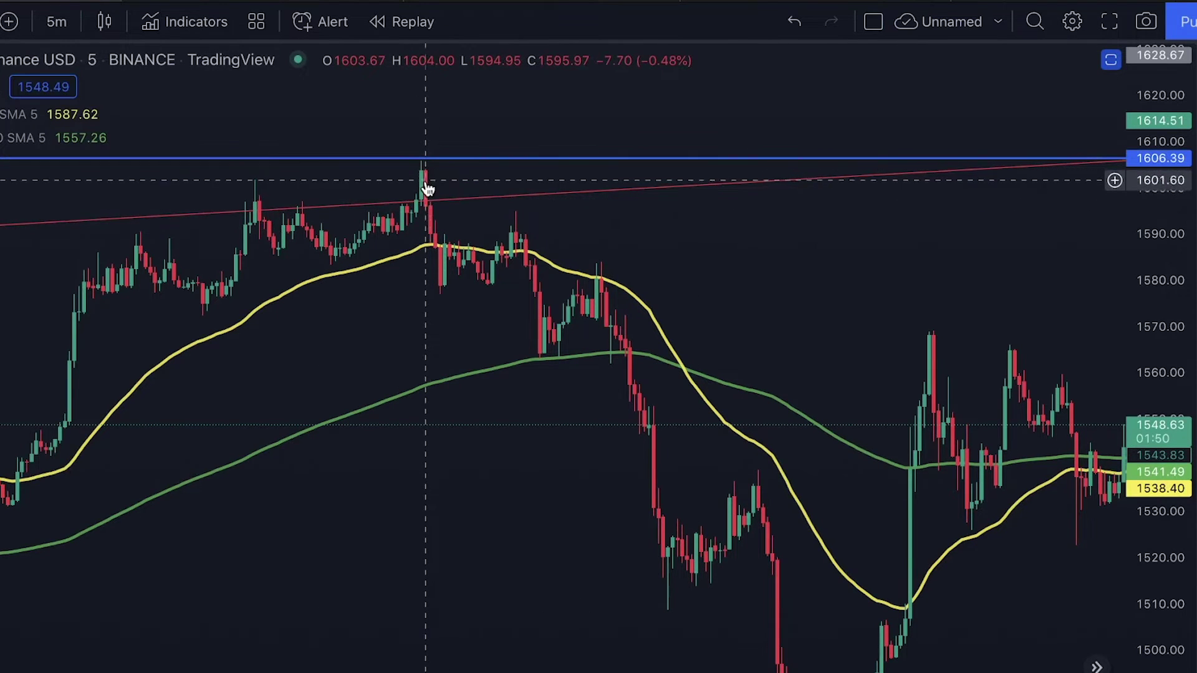
pyautogui.moveTo(430, 197); pyautogui.dragTo(202, 201)
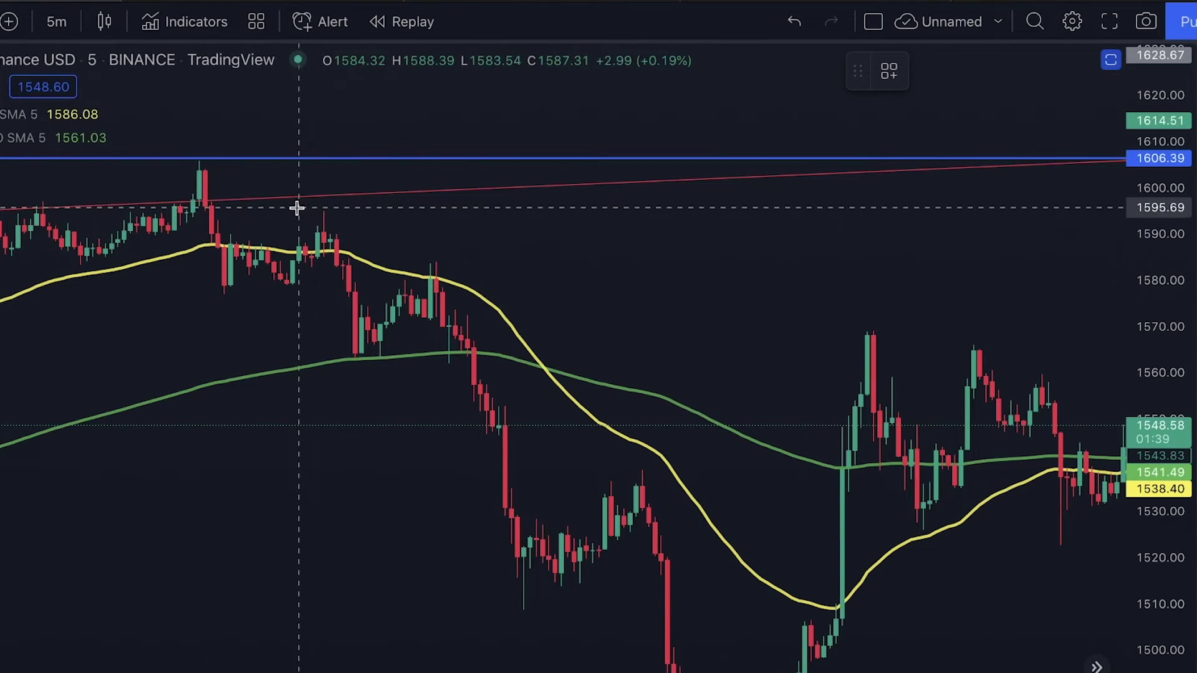
pyautogui.click(209, 205)
pyautogui.moveTo(257, 252); pyautogui.dragTo(256, 260)
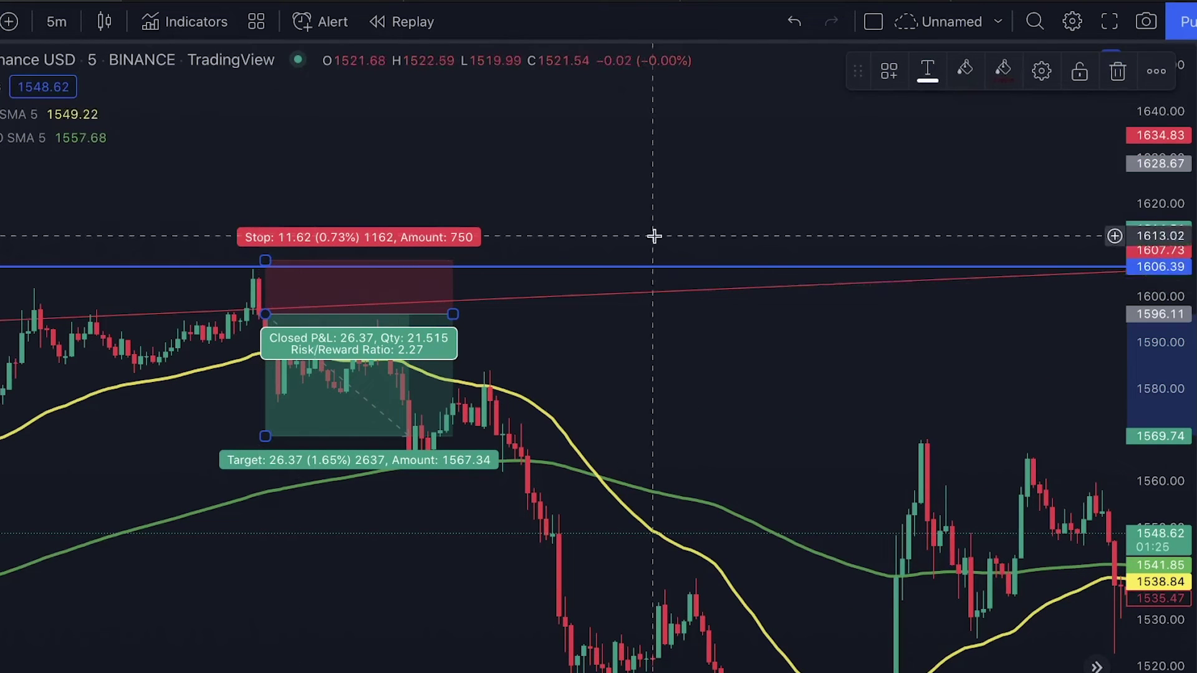
# Extend the short position's profit target down to 1540.11
pyautogui.moveTo(148, 423); pyautogui.dragTo(164, 321)
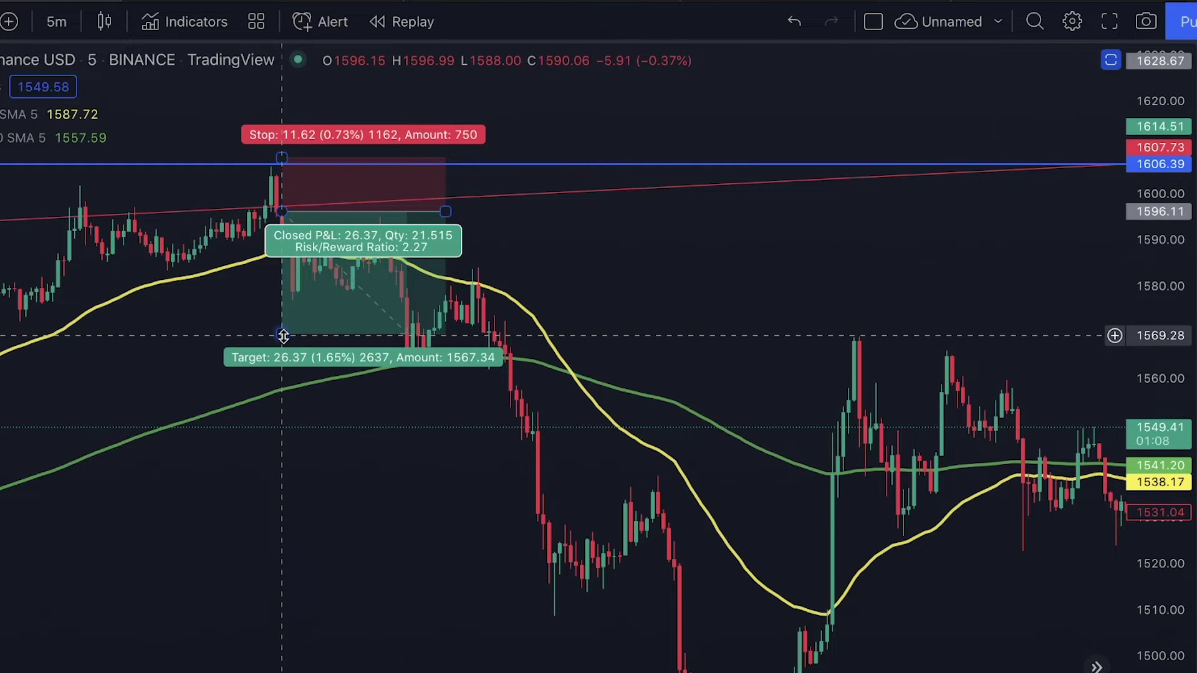
pyautogui.click(283, 336)
pyautogui.moveTo(283, 337); pyautogui.dragTo(283, 472)
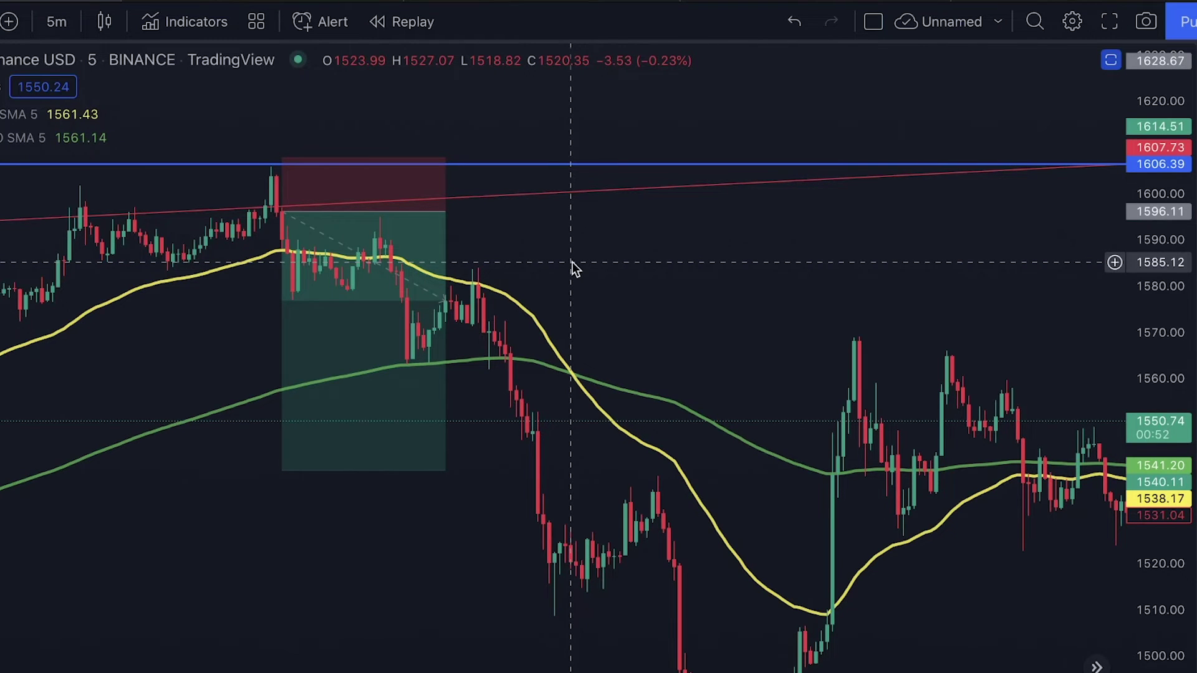
# Examine the price swings around the 1606.39 horizontal line that follow the short position
pyautogui.scroll(-5, 636, 214)
pyautogui.moveTo(636, 214); pyautogui.dragTo(387, 211)
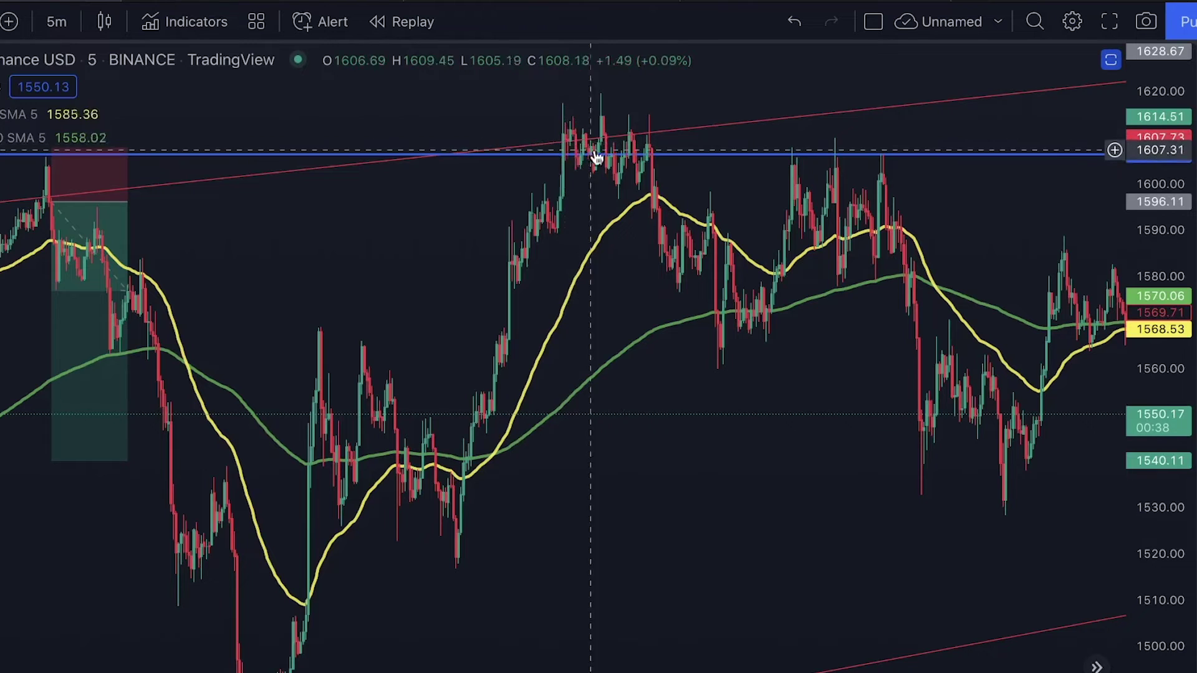
pyautogui.scroll(2, 675, 156)
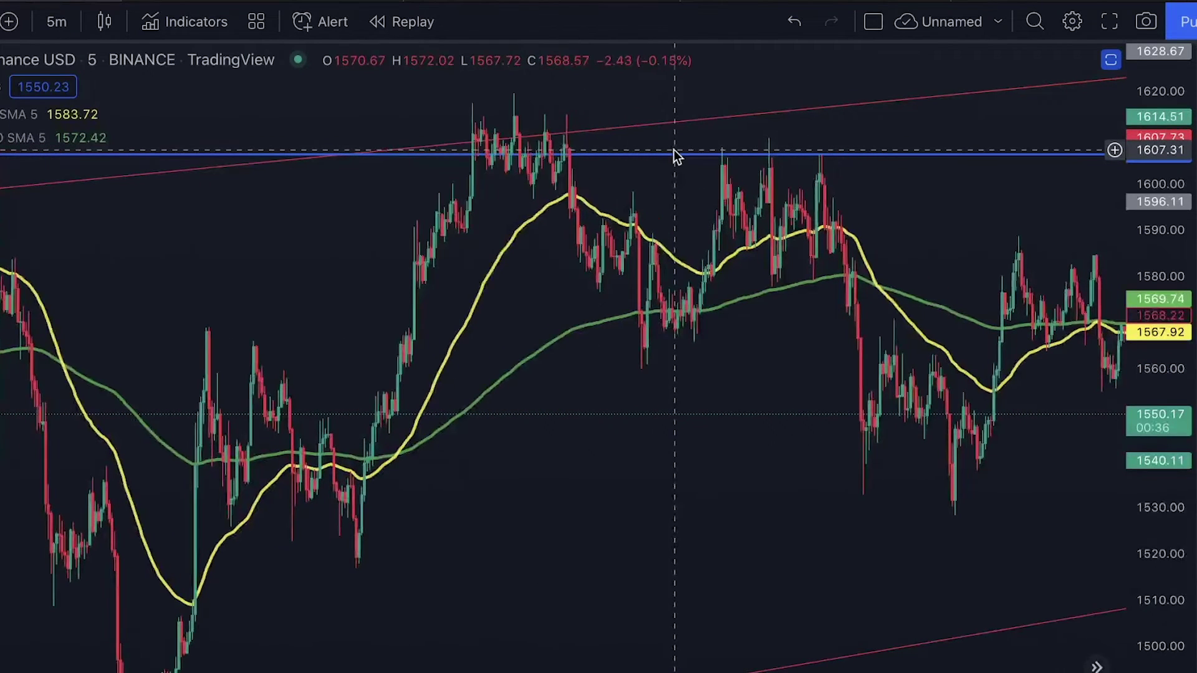
pyautogui.hscroll(3, 523, 174)
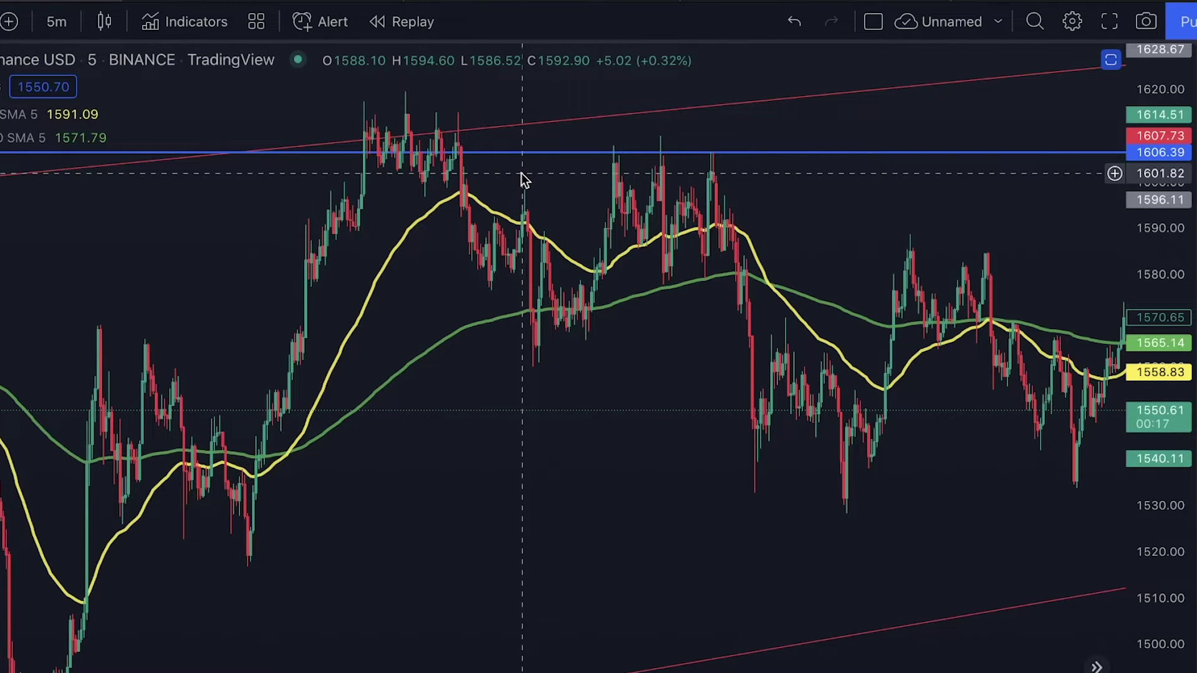
pyautogui.hscroll(3, 548, 180)
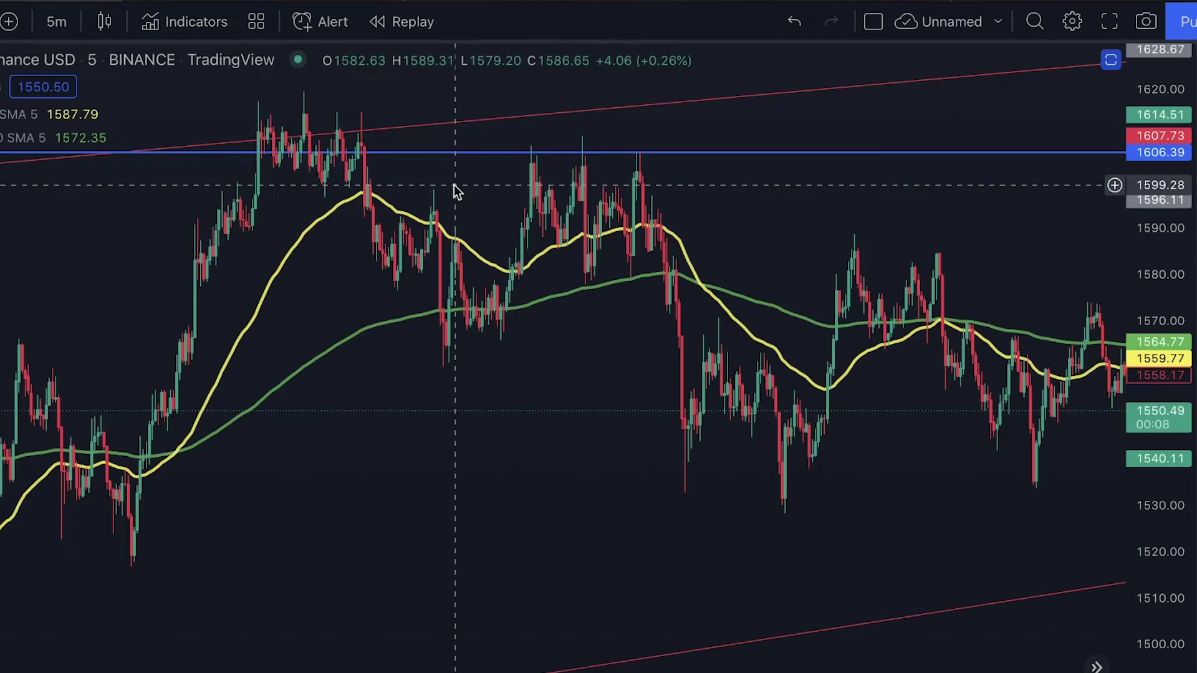
pyautogui.hscroll(2, 455, 187)
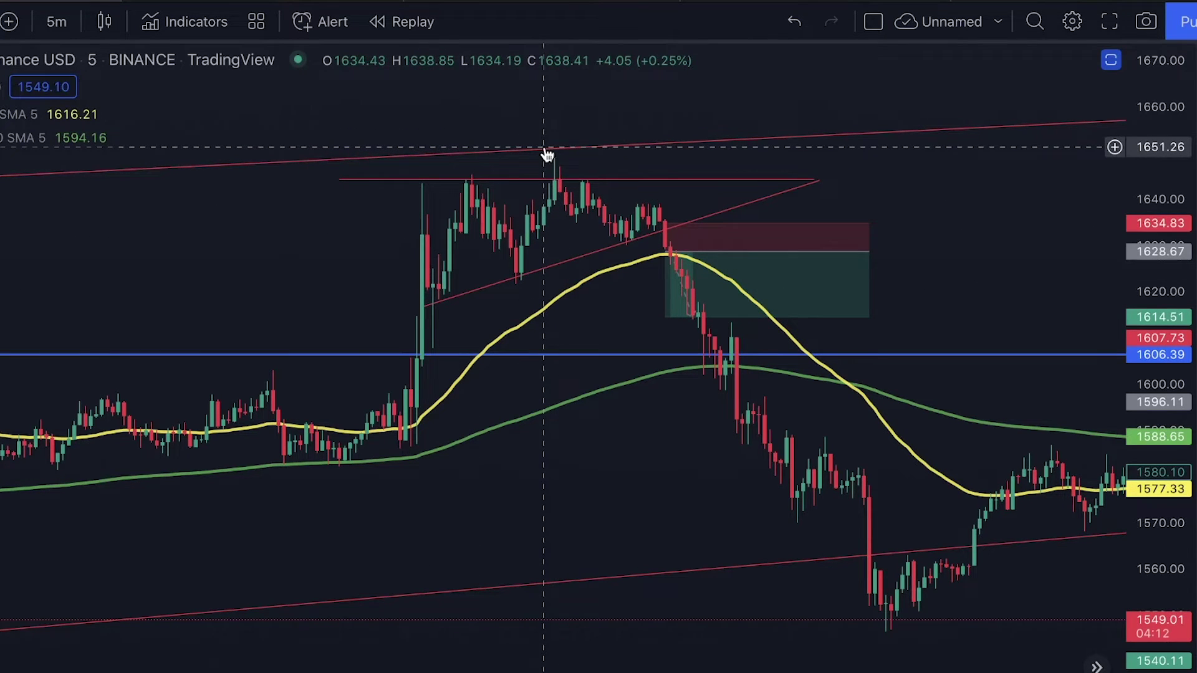
# Replace the short position at the triangle's breakdown with one using entry 1628.86, stop 1634.14 and target 1608.35
pyautogui.scroll(1, 549, 155)
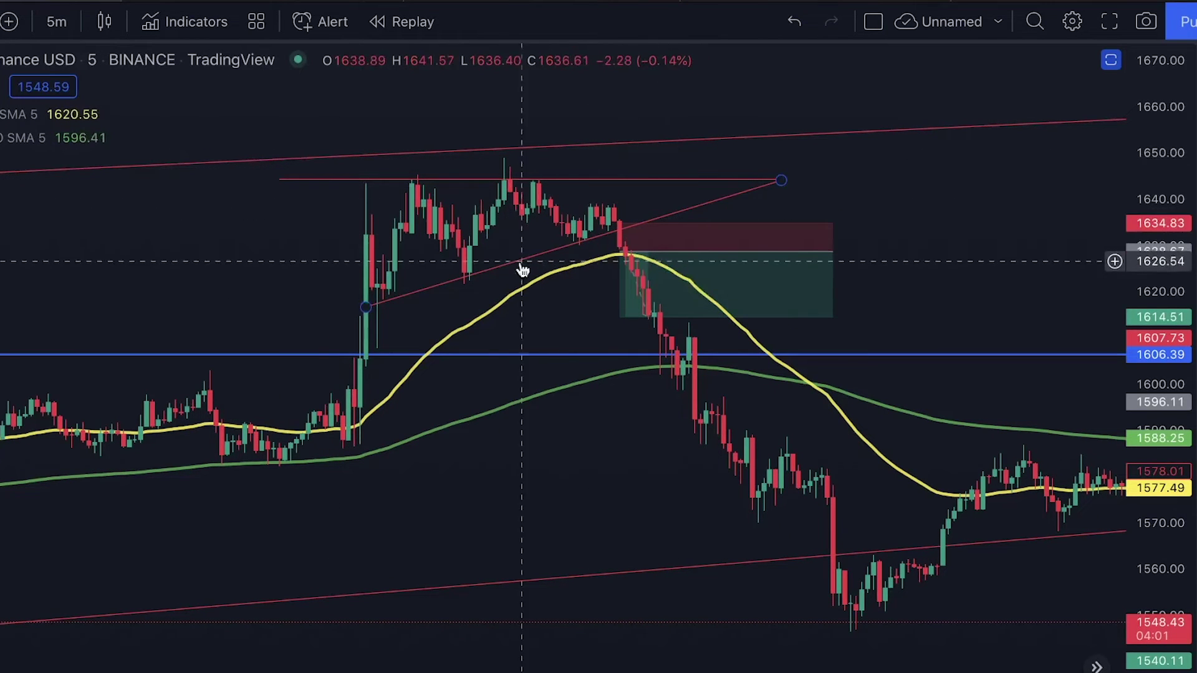
pyautogui.hscroll(3, 634, 229)
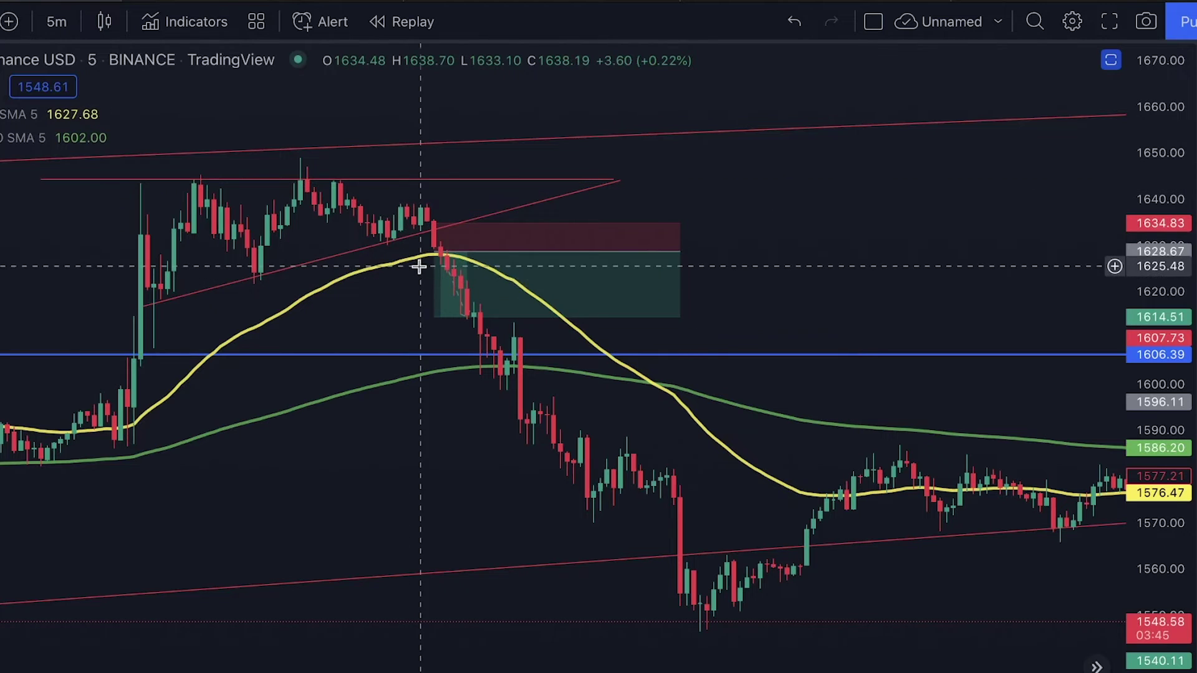
pyautogui.click(442, 250)
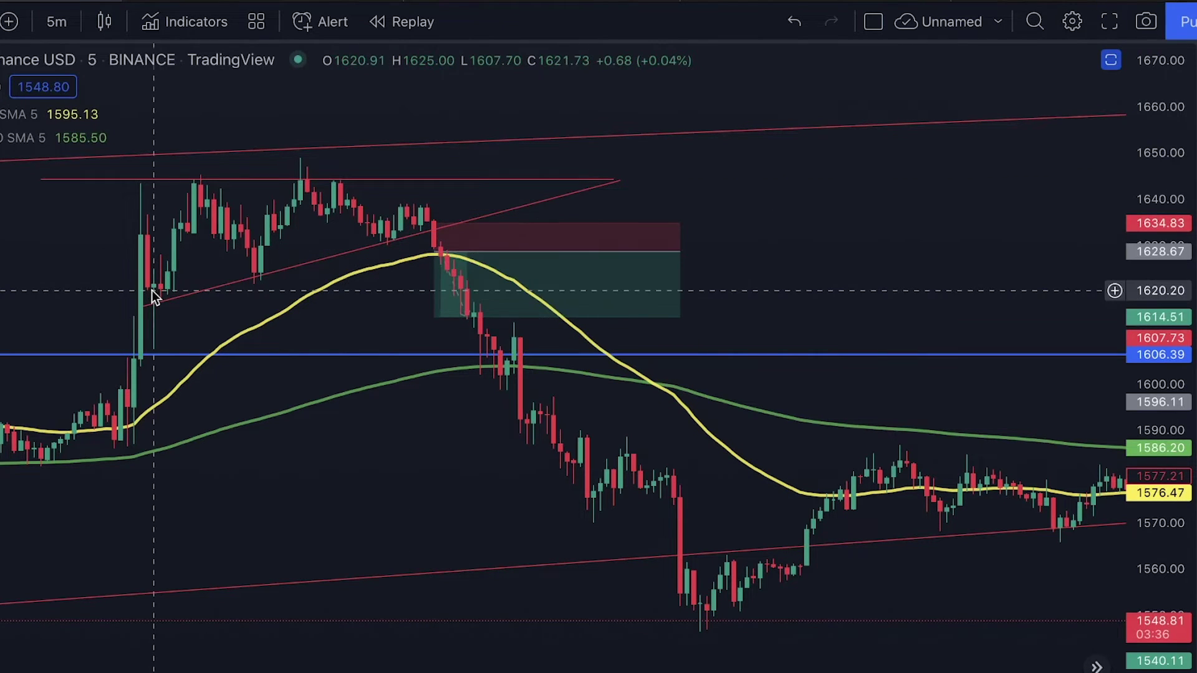
pyautogui.moveTo(655, 252); pyautogui.dragTo(655, 181)
pyautogui.moveTo(430, 248); pyautogui.dragTo(425, 350)
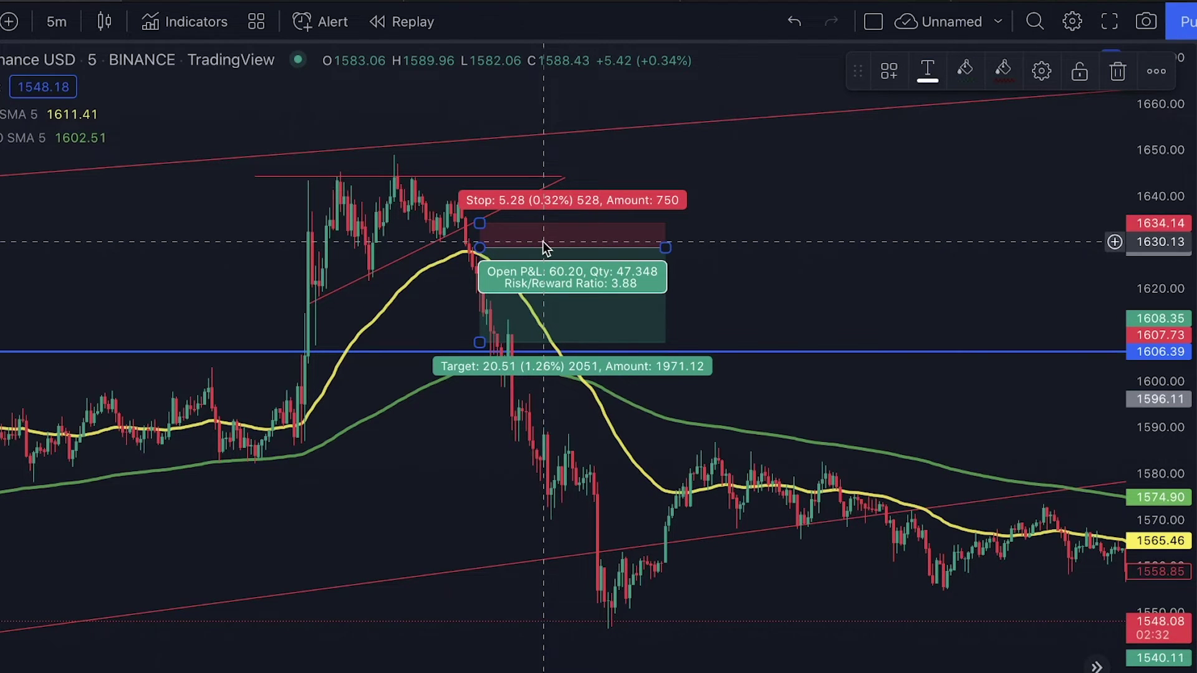
# Box the consolidation on the lower rising trendline and place a long position there with entry 1528.28, stop 1522.58 and target 1551.10
pyautogui.click(131, 206)
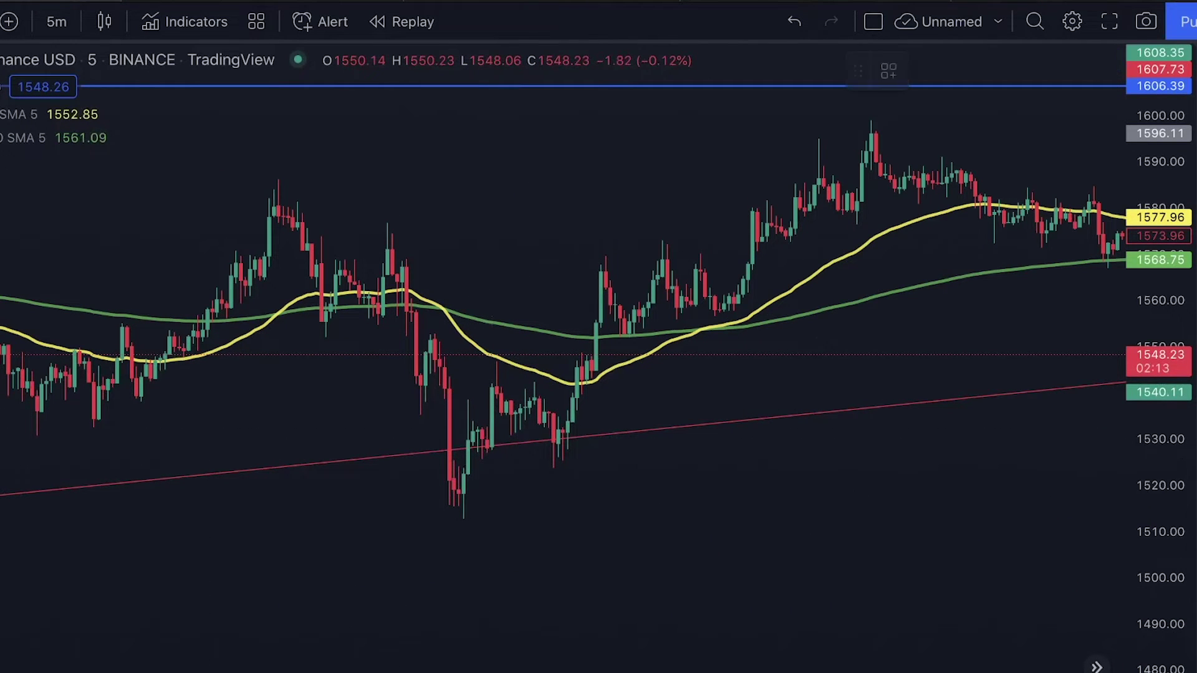
pyautogui.moveTo(459, 387)
pyautogui.mouseDown()
pyautogui.moveTo(544, 481)
pyautogui.moveTo(578, 496)
pyautogui.mouseUp()
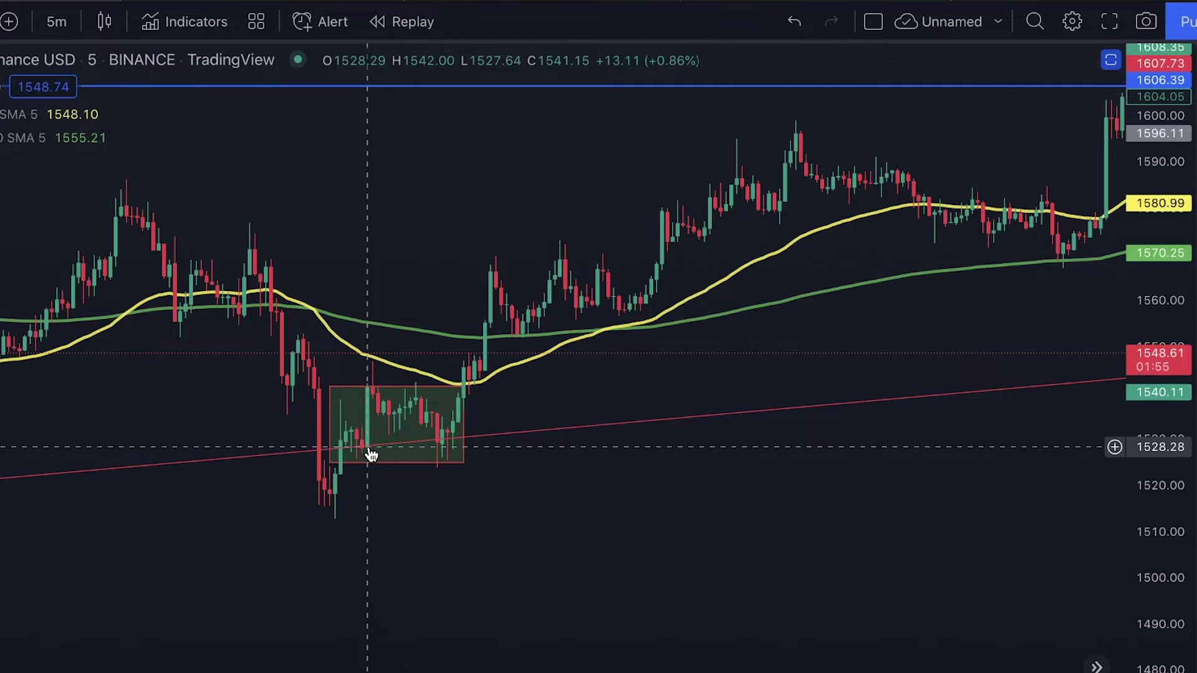
pyautogui.click(3, 293)
pyautogui.click(10, 311)
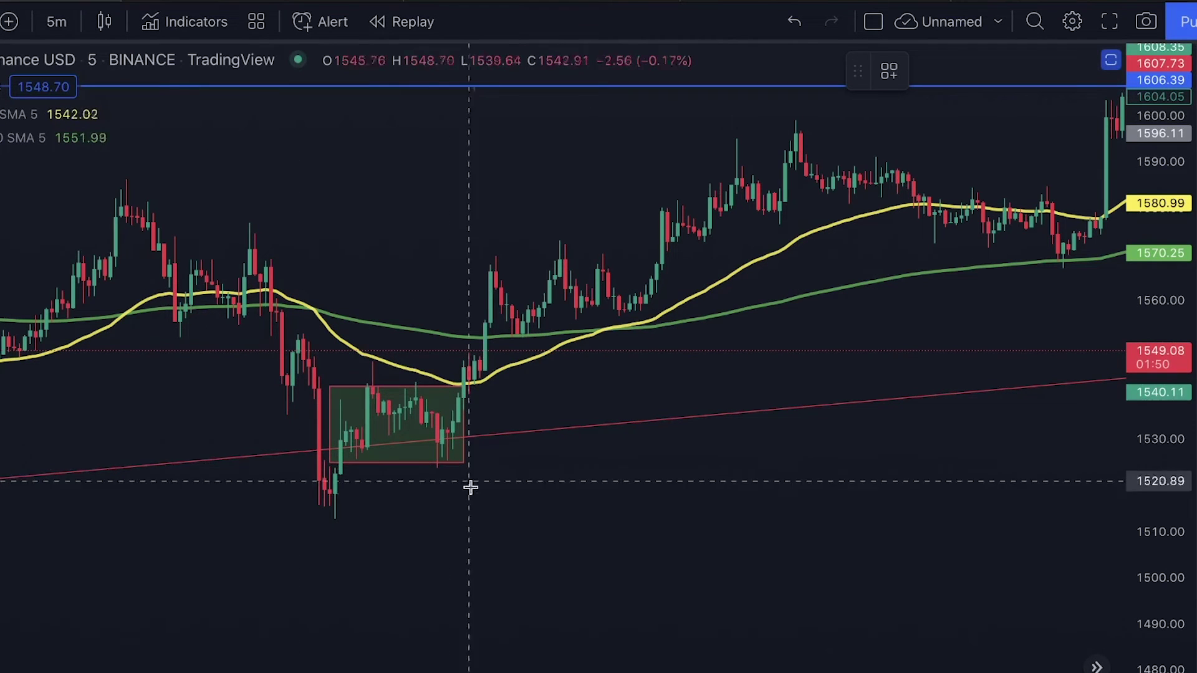
pyautogui.click(361, 450)
pyautogui.moveTo(362, 533); pyautogui.dragTo(375, 474)
pyautogui.moveTo(362, 361); pyautogui.dragTo(360, 342)
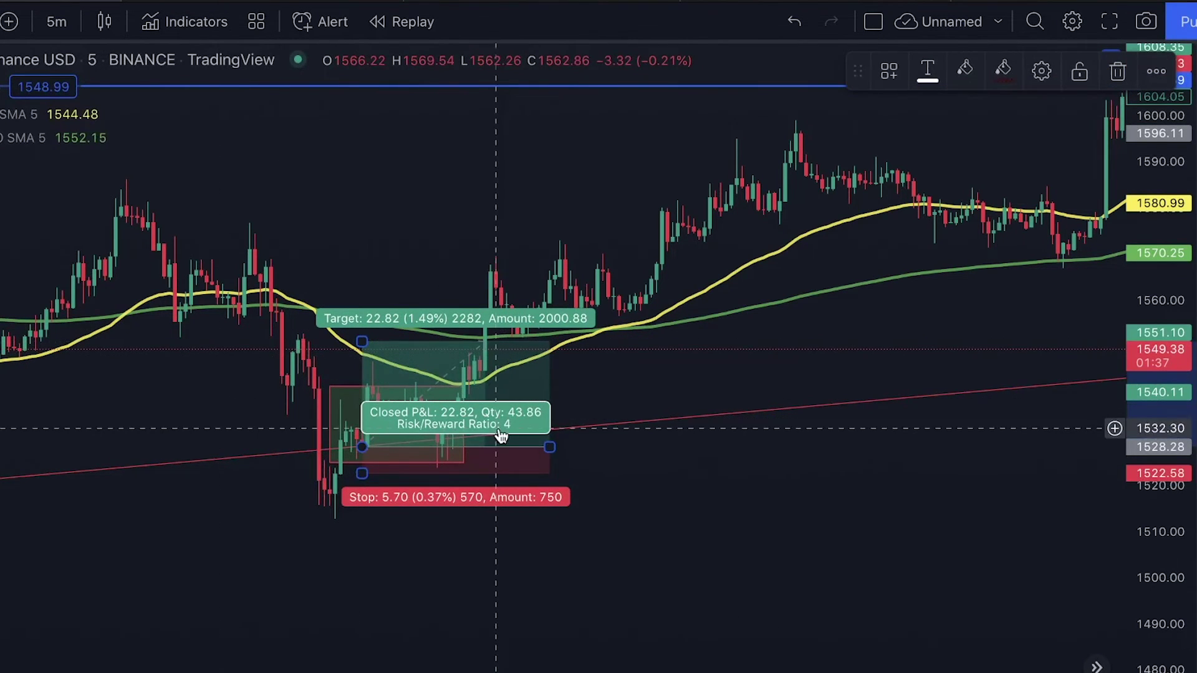
pyautogui.click(676, 527)
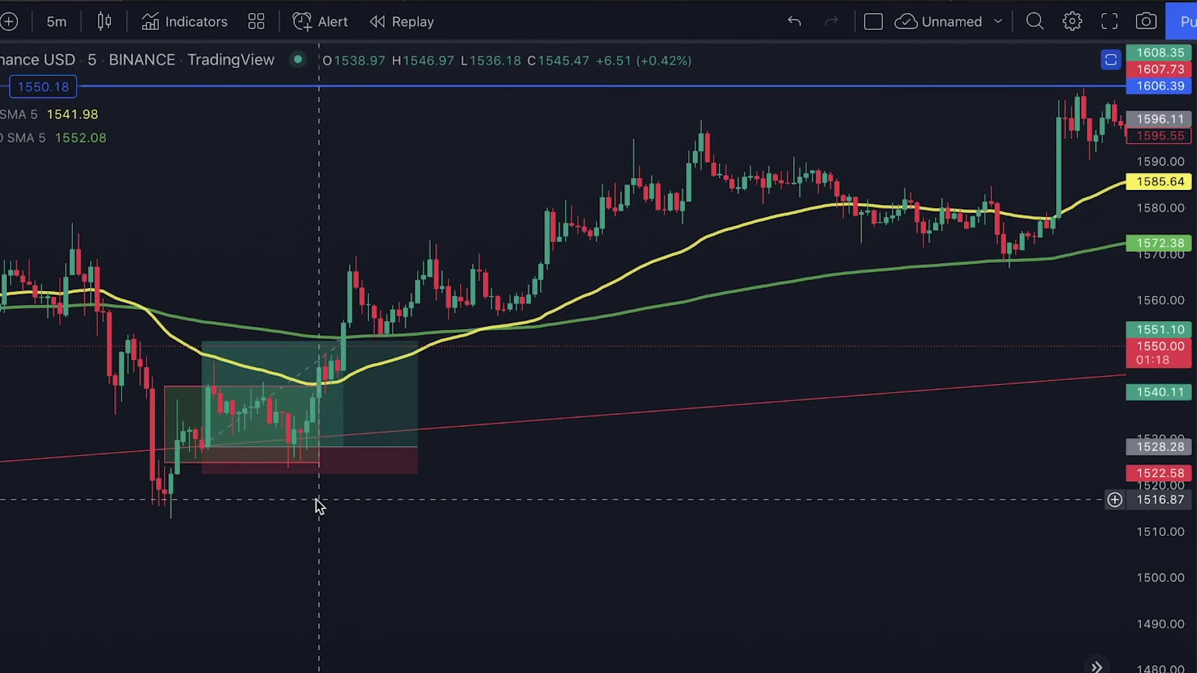
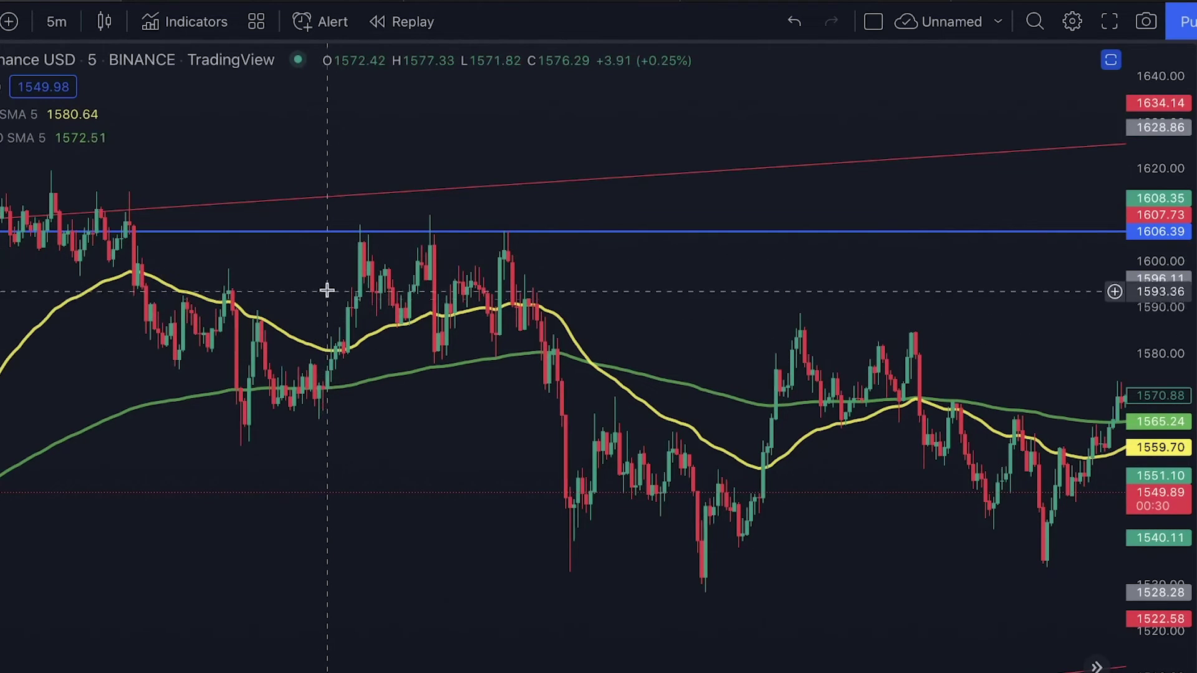
# Mark the sideways consolidation around the 1606.39 line with a rectangle from 1600.13 to 1614.49, ending shortly after the breakdown
pyautogui.moveTo(265, 264); pyautogui.dragTo(649, 235)
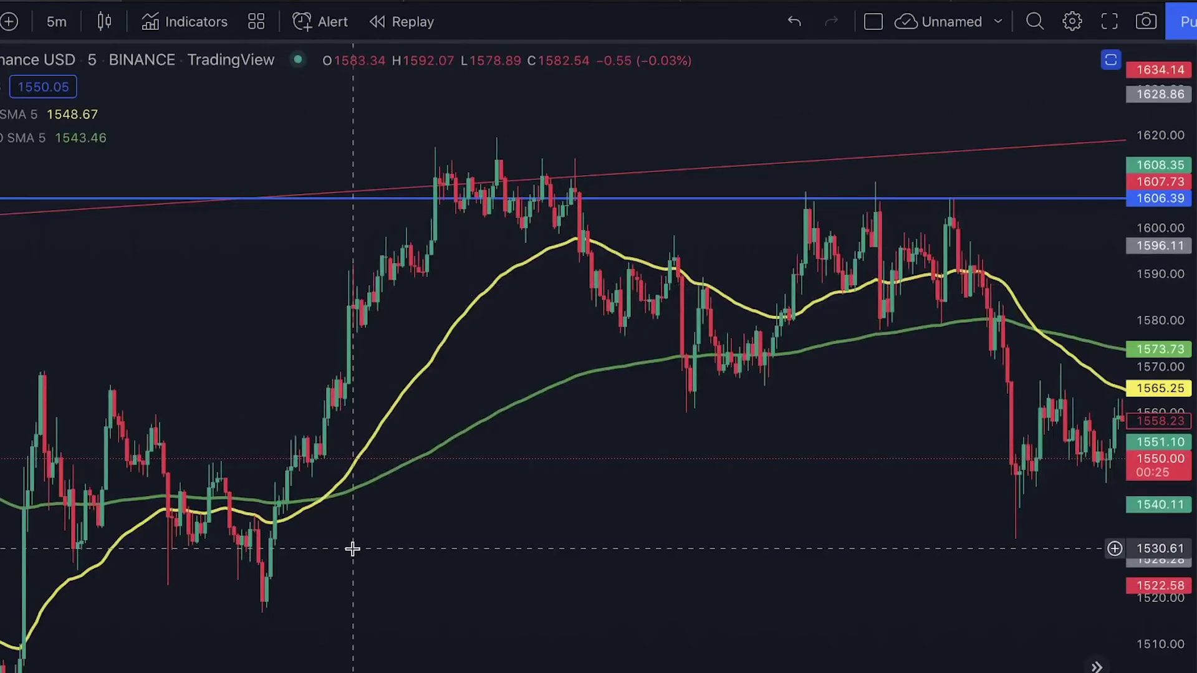
pyautogui.moveTo(516, 545); pyautogui.dragTo(588, 401)
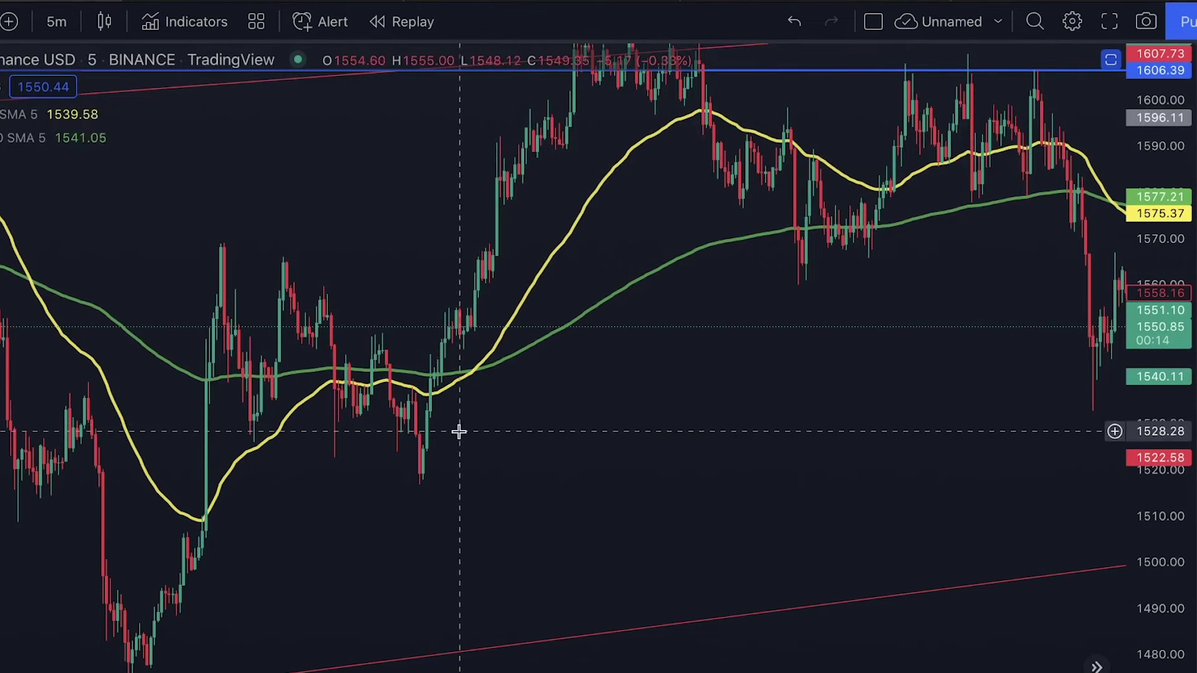
pyautogui.moveTo(530, 281); pyautogui.dragTo(465, 436)
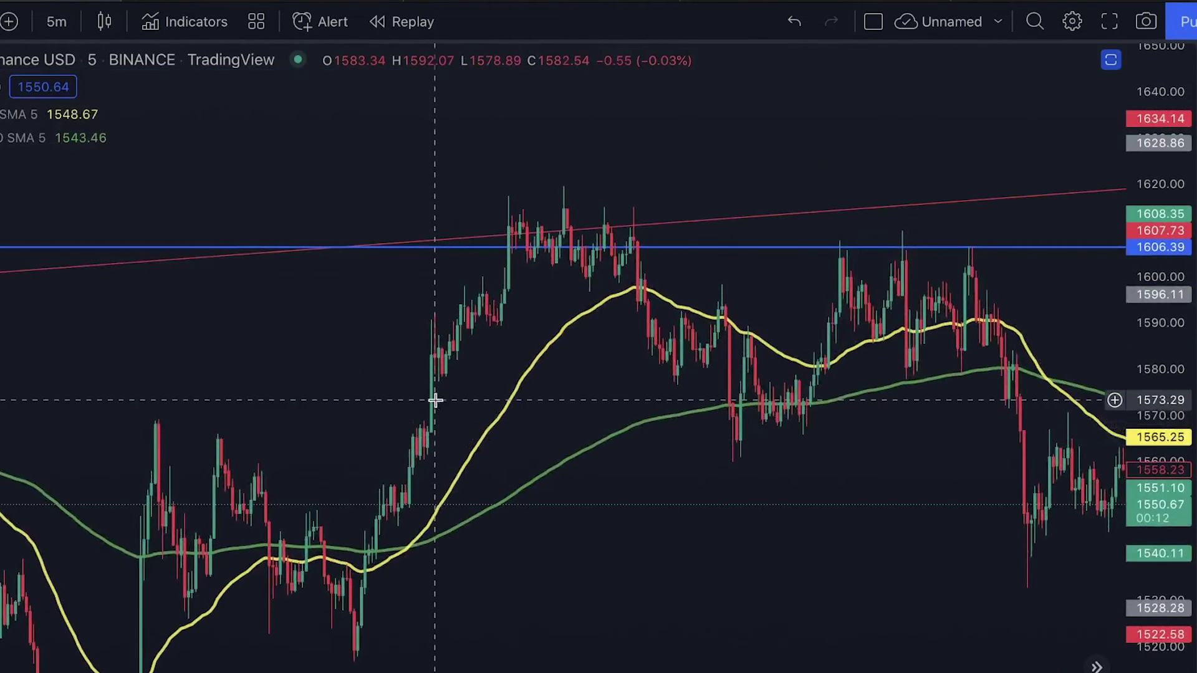
pyautogui.moveTo(569, 302); pyautogui.dragTo(471, 312)
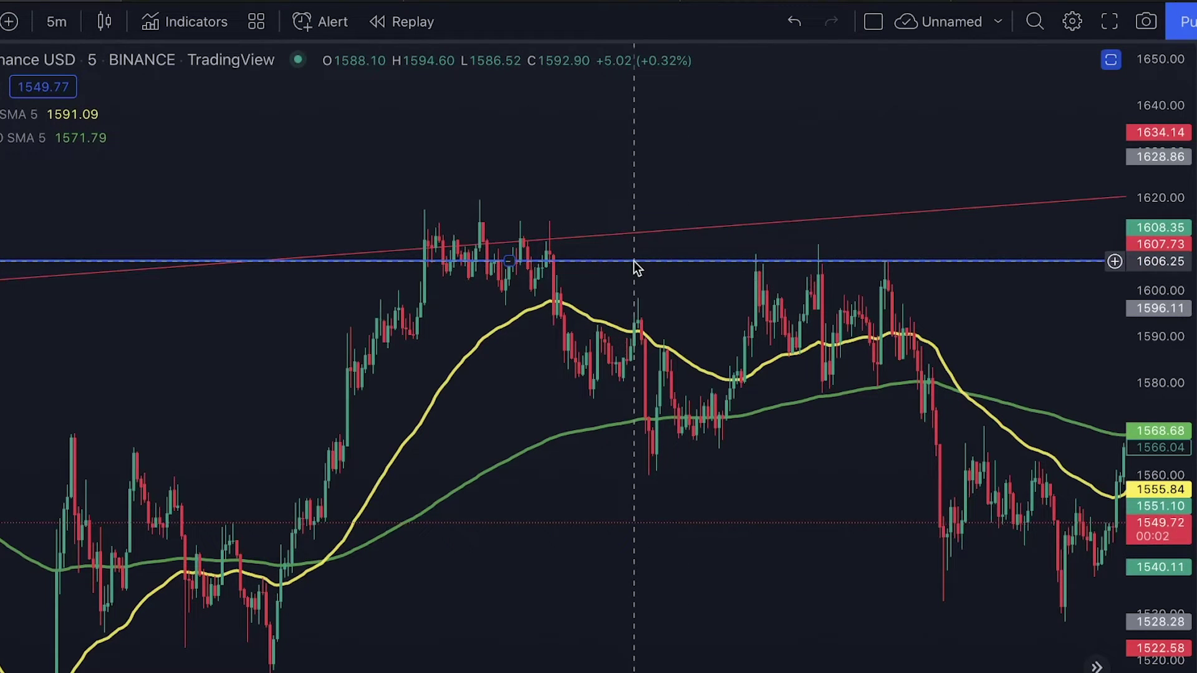
pyautogui.hscroll(5, 633, 266)
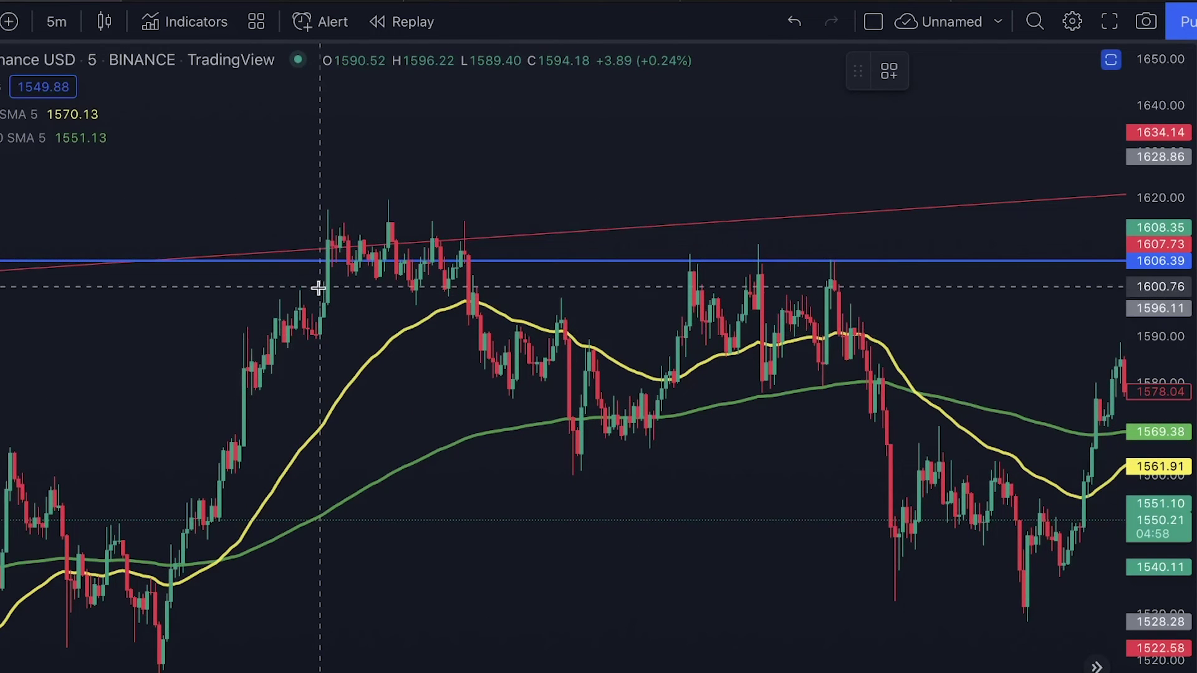
pyautogui.moveTo(320, 287); pyautogui.dragTo(581, 224)
pyautogui.scroll(2, 286, 231)
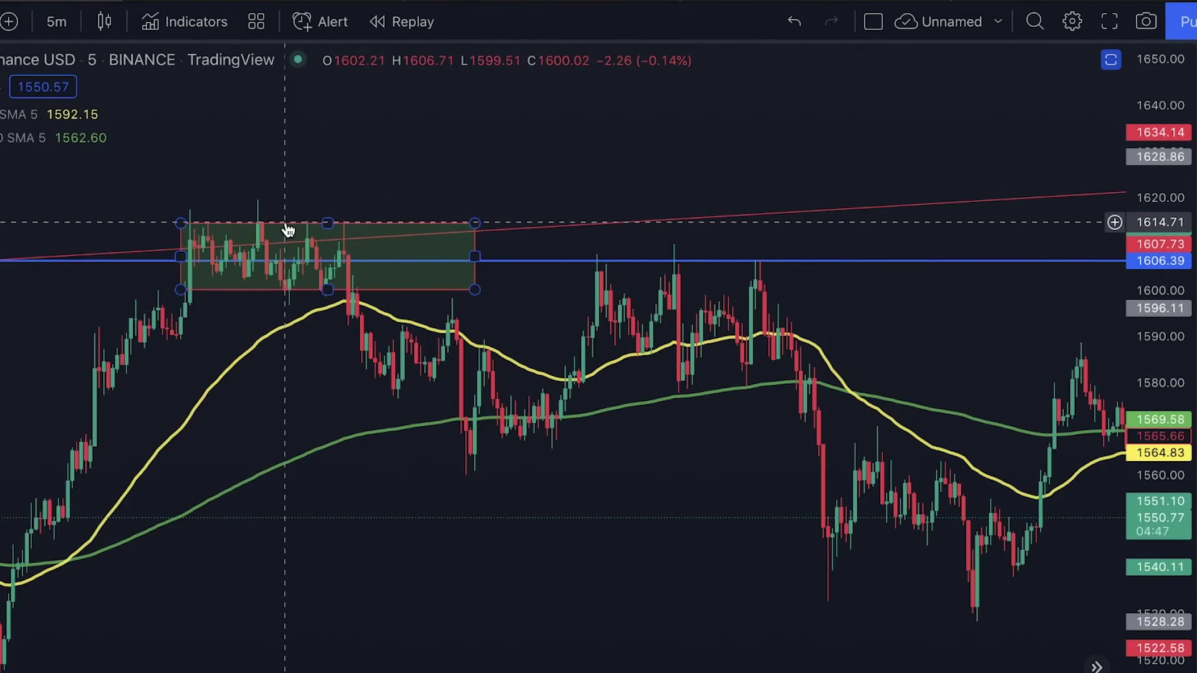
pyautogui.moveTo(475, 256); pyautogui.dragTo(271, 235)
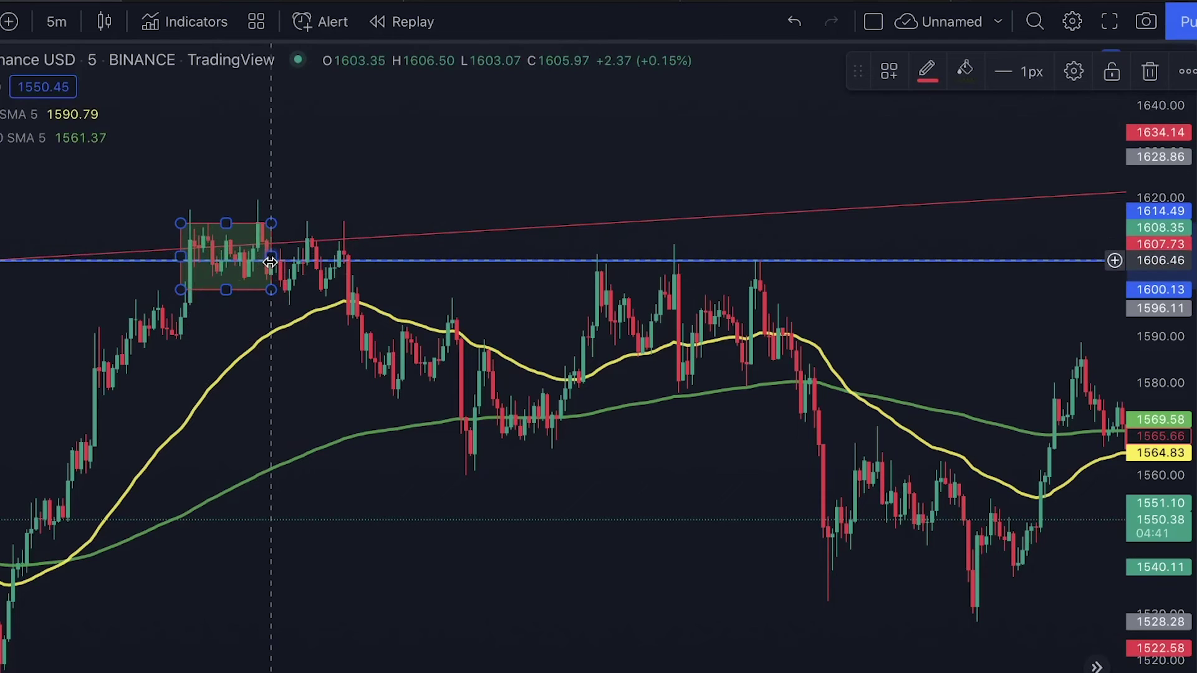
pyautogui.moveTo(271, 261); pyautogui.dragTo(407, 256)
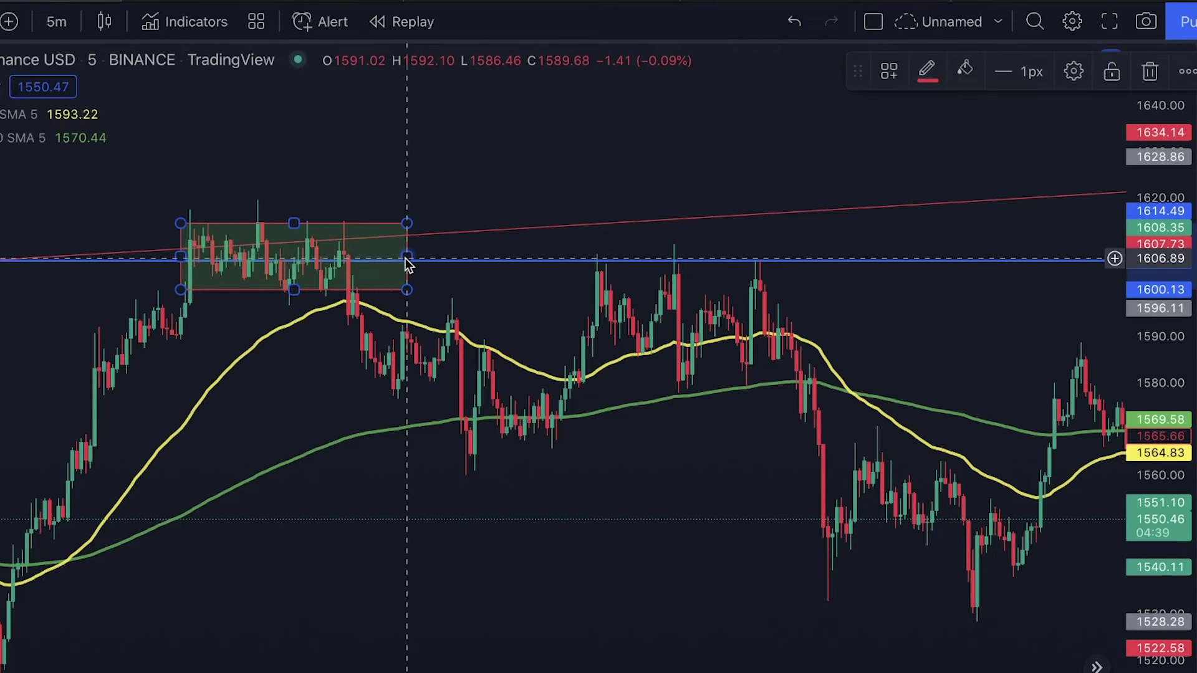
pyautogui.click(352, 163)
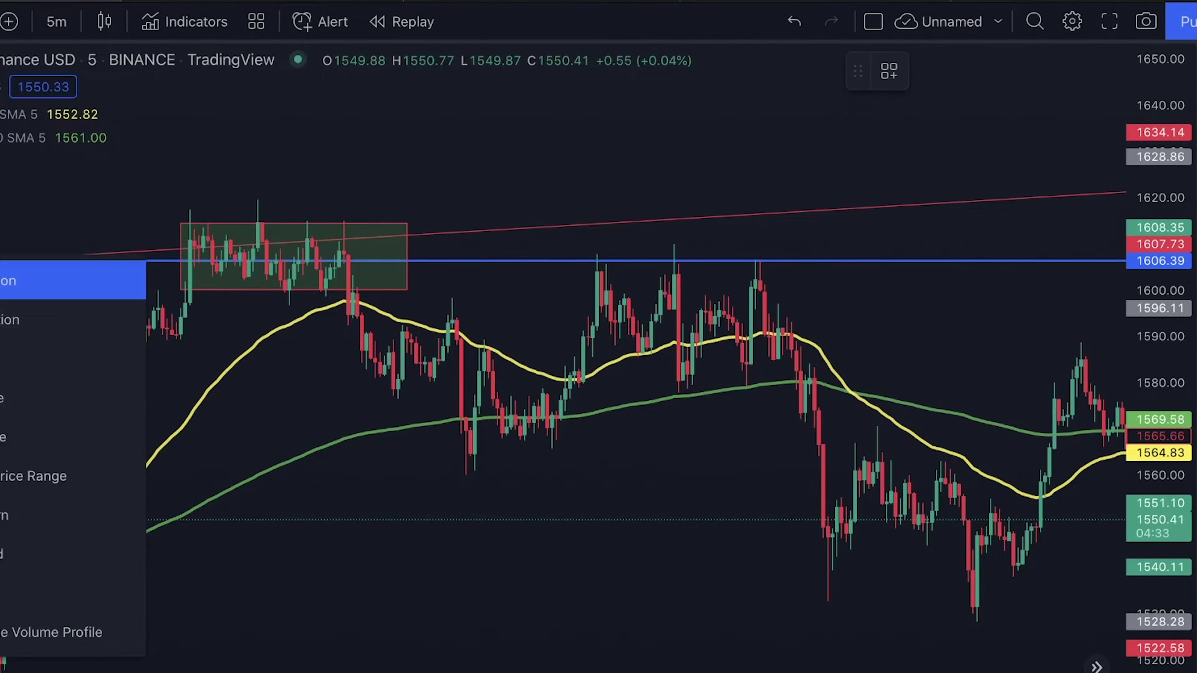
# Place a short position at the last peak in the marked consolidation, with entry 1614.07, stop 1619.99 and target 1576.46
pyautogui.click(343, 225)
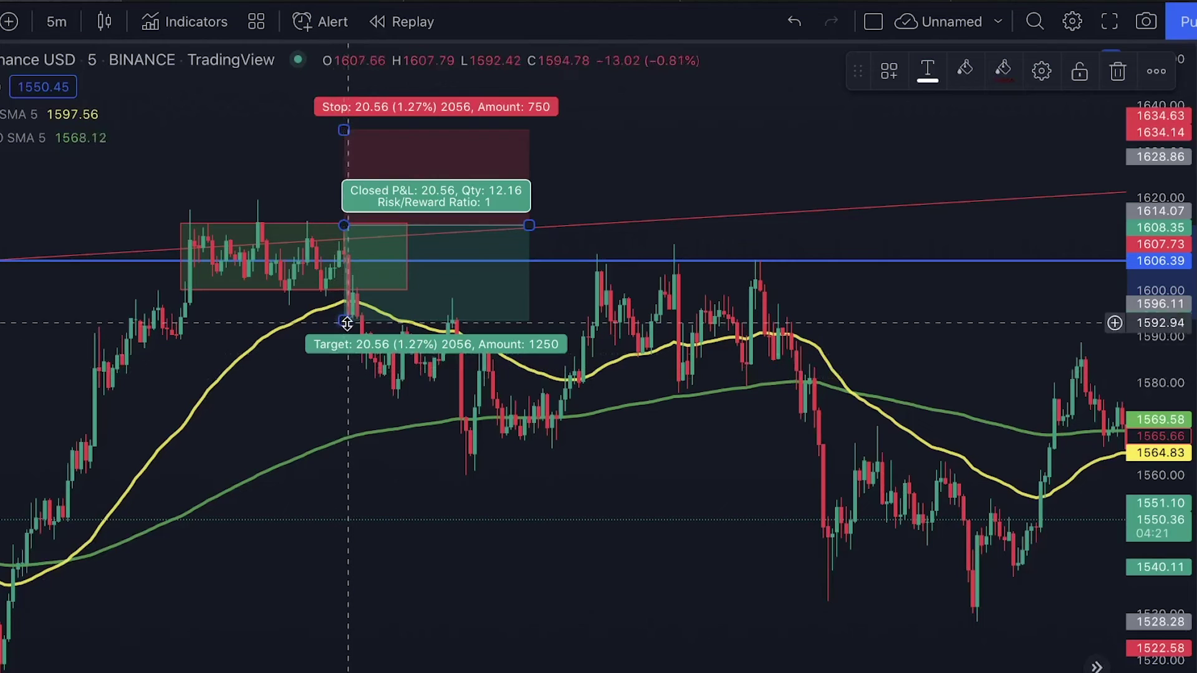
pyautogui.moveTo(344, 318); pyautogui.dragTo(345, 370)
pyautogui.moveTo(344, 130); pyautogui.dragTo(327, 199)
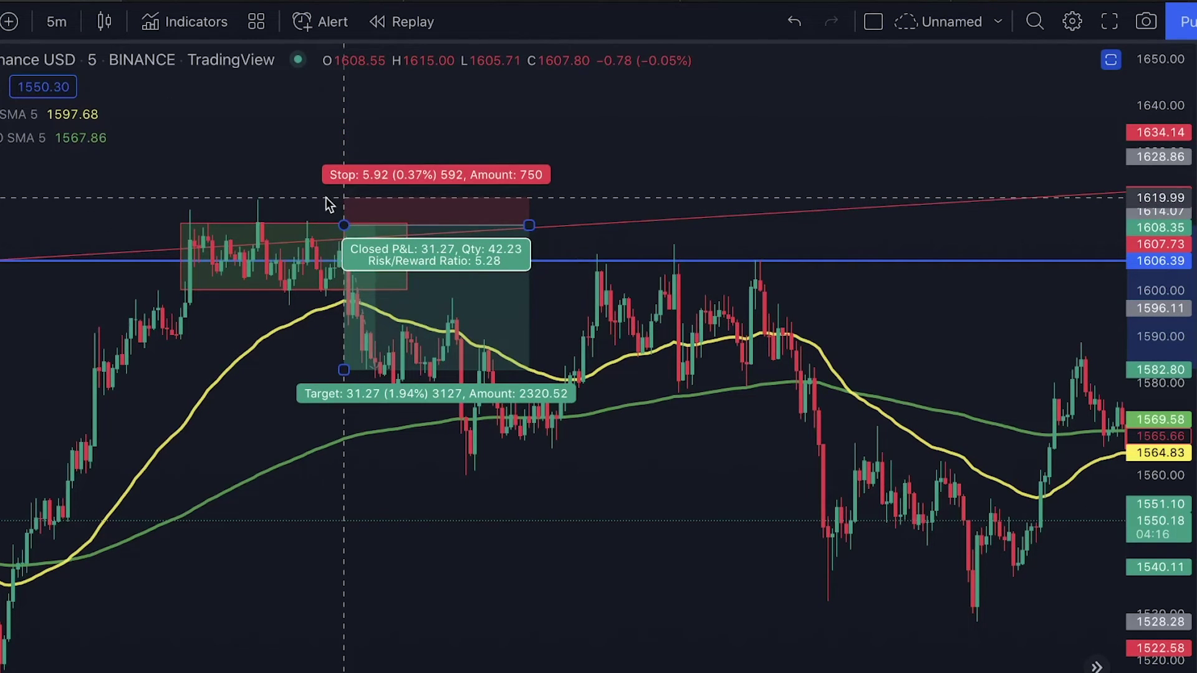
pyautogui.click(294, 363)
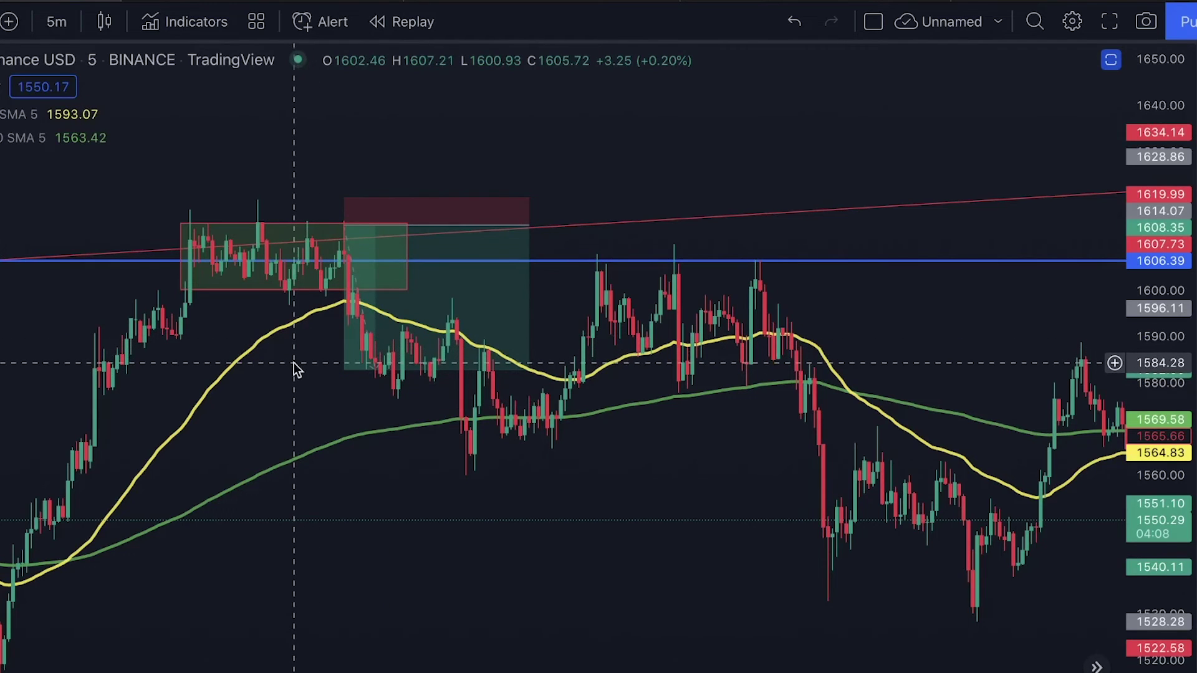
pyautogui.moveTo(345, 370)
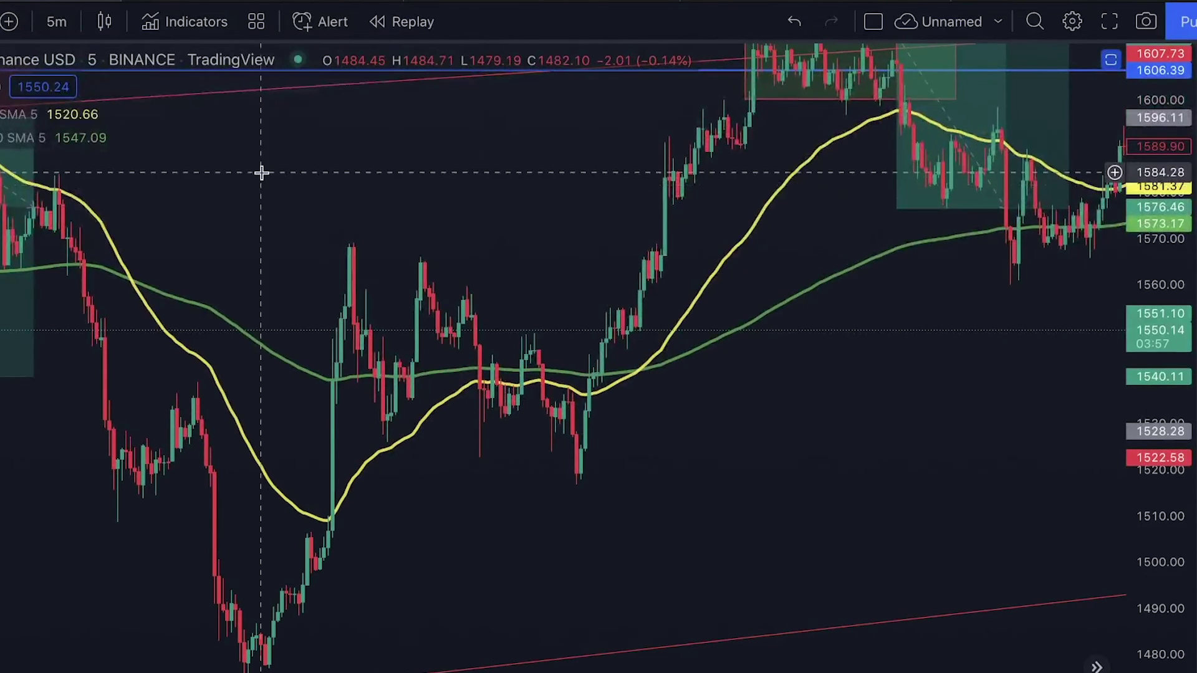
# Mark the earlier consolidation above the 50 EMA, preceding the peak, with a rectangle from 1573.29 to 1590.62
pyautogui.moveTo(262, 171); pyautogui.dragTo(414, 32)
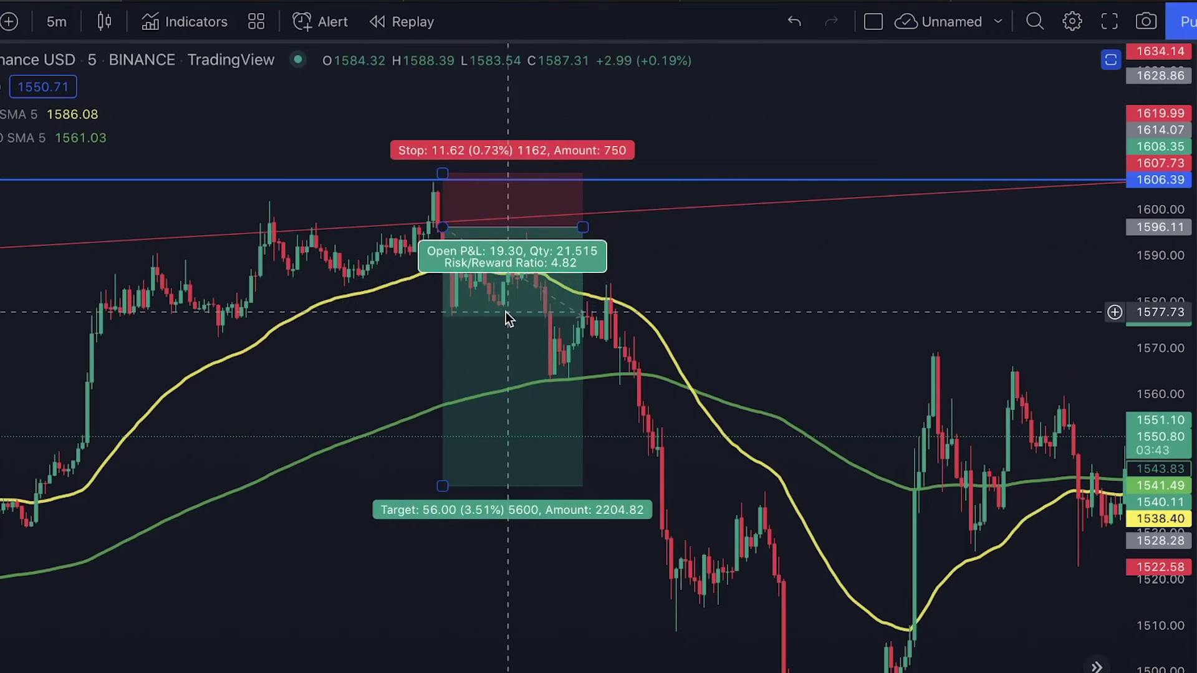
pyautogui.click(238, 391)
pyautogui.moveTo(238, 391); pyautogui.dragTo(378, 322)
pyautogui.click(194, 249)
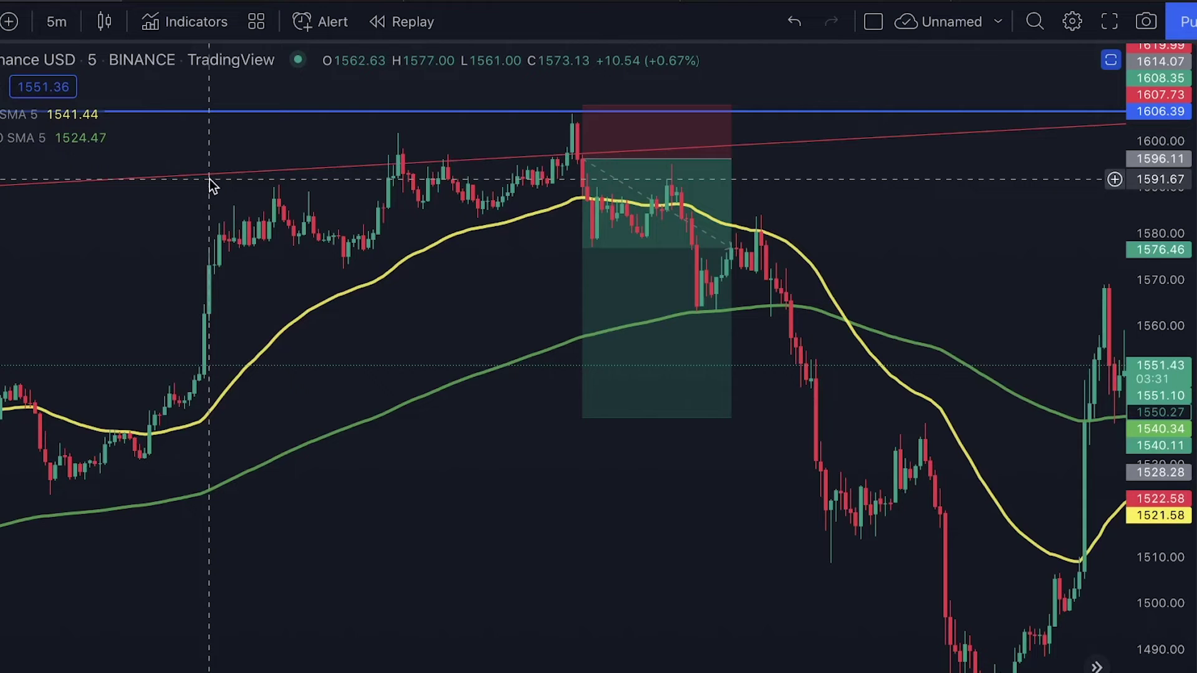
pyautogui.moveTo(139, 293); pyautogui.dragTo(316, 355)
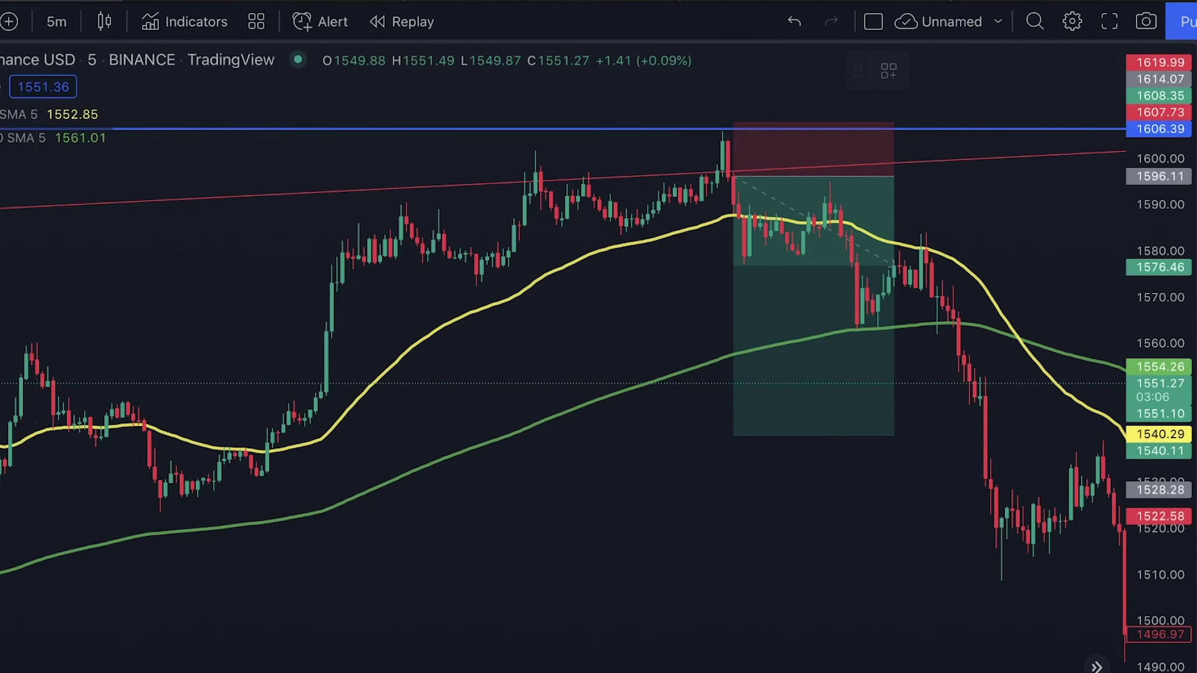
pyautogui.click(515, 282)
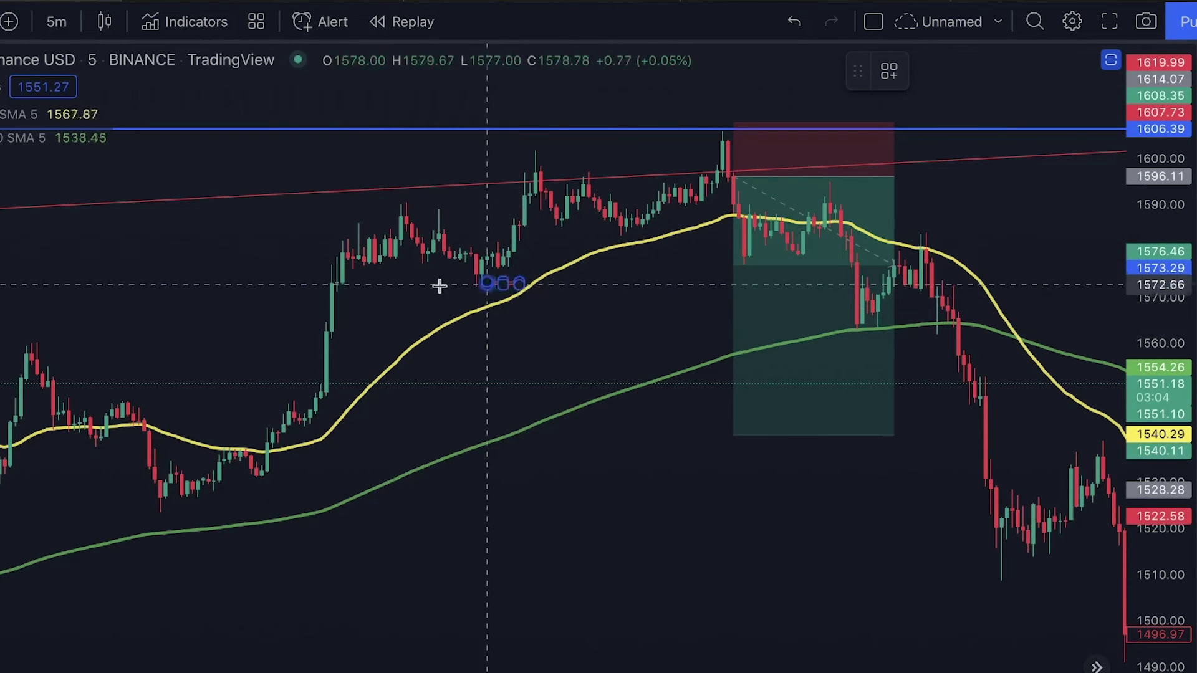
pyautogui.click(337, 202)
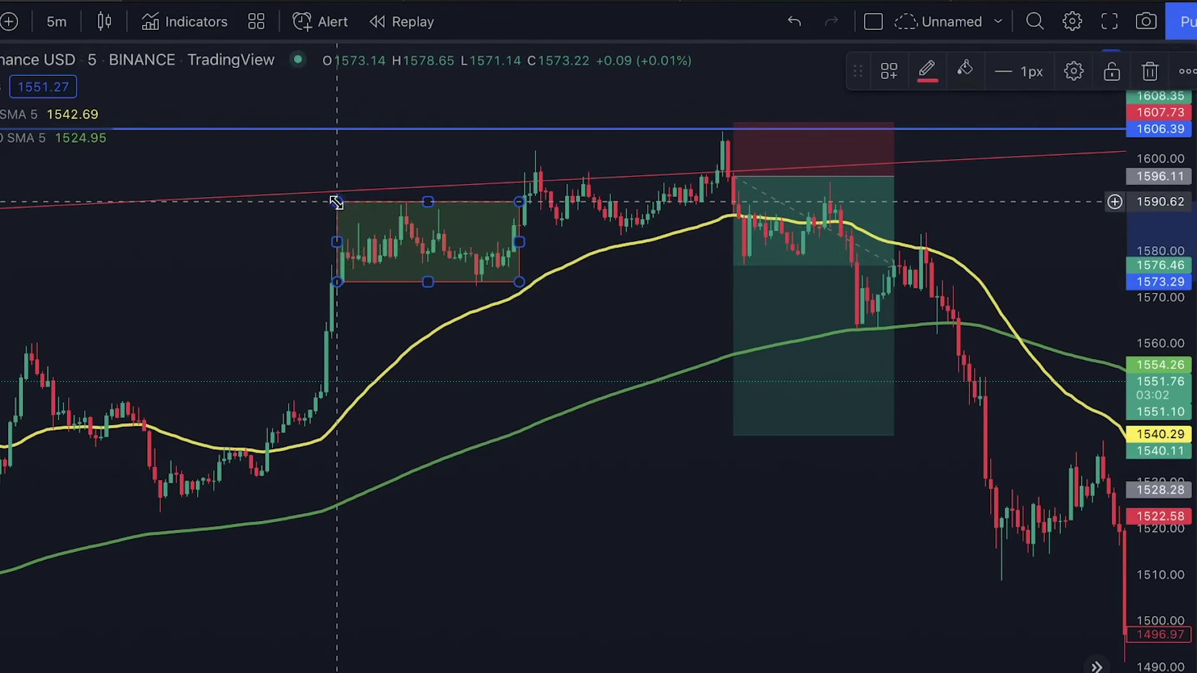
# Try a short position just after the boxed consolidation, with entry 1588.72, stop 1600.34 and target 1562.35, and delete it
pyautogui.moveTo(696, 348); pyautogui.dragTo(593, 347)
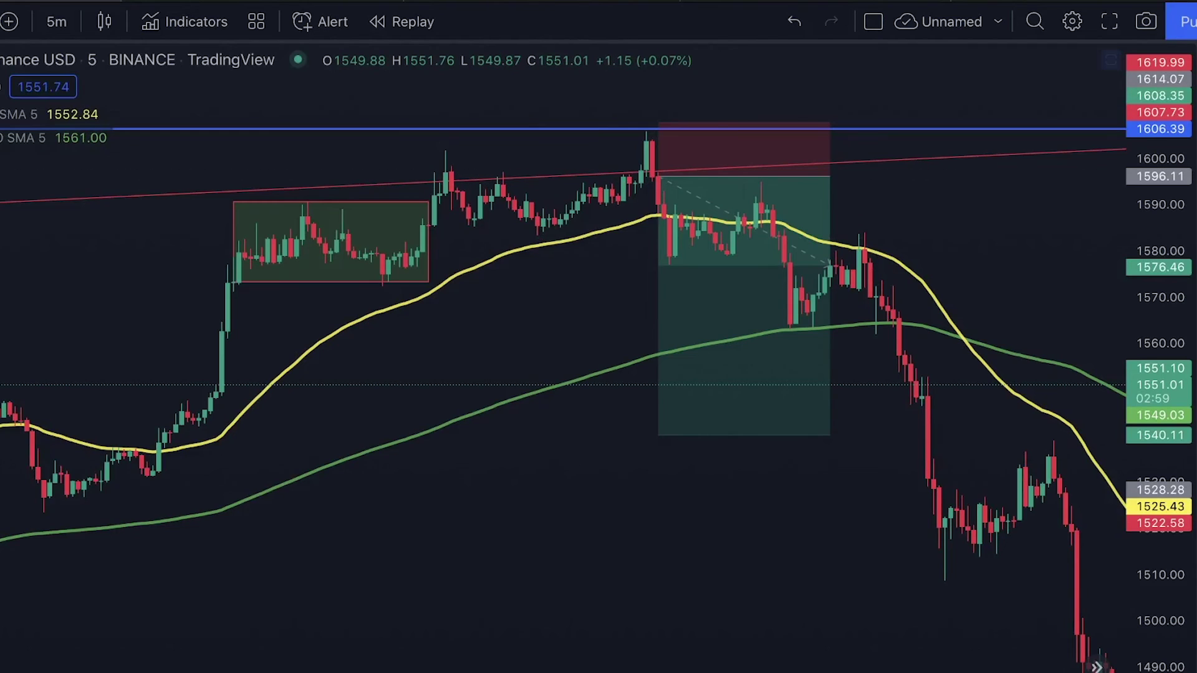
pyautogui.click(0, 281)
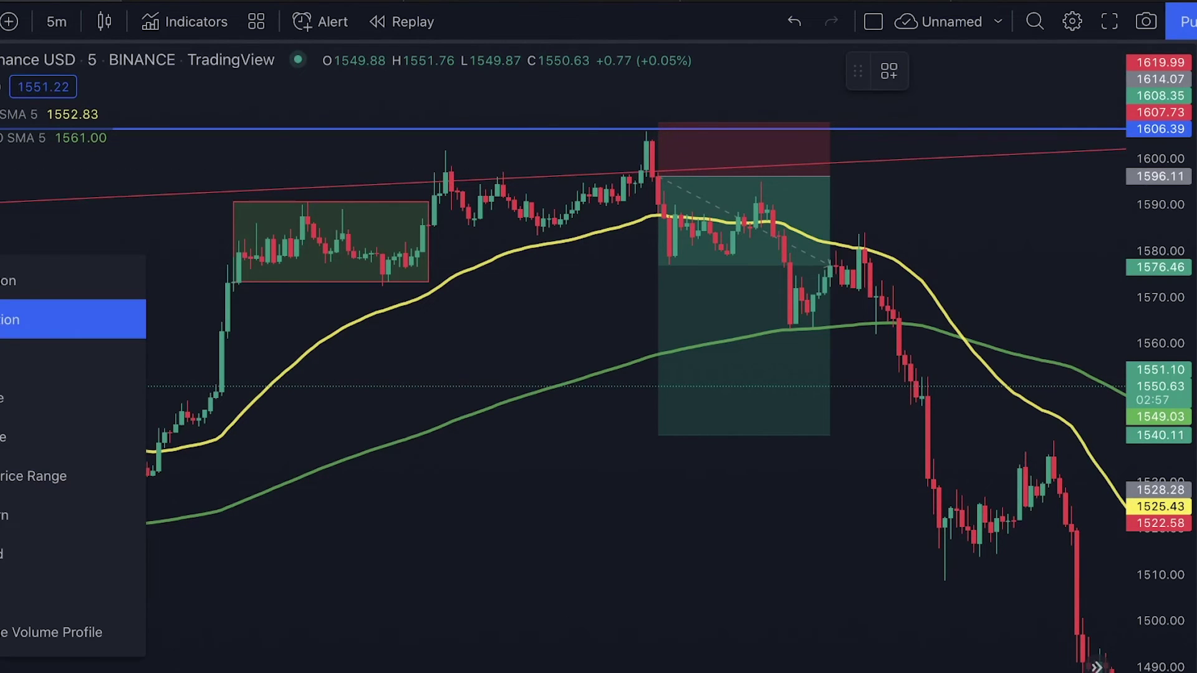
pyautogui.click(63, 320)
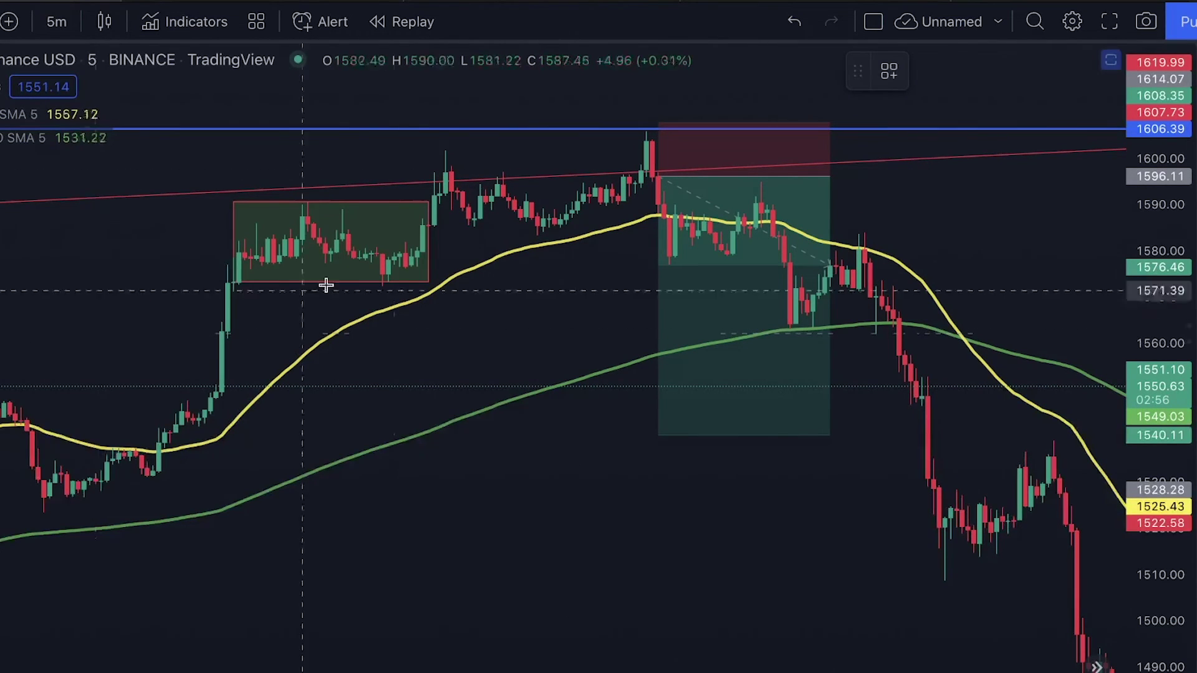
pyautogui.click(426, 211)
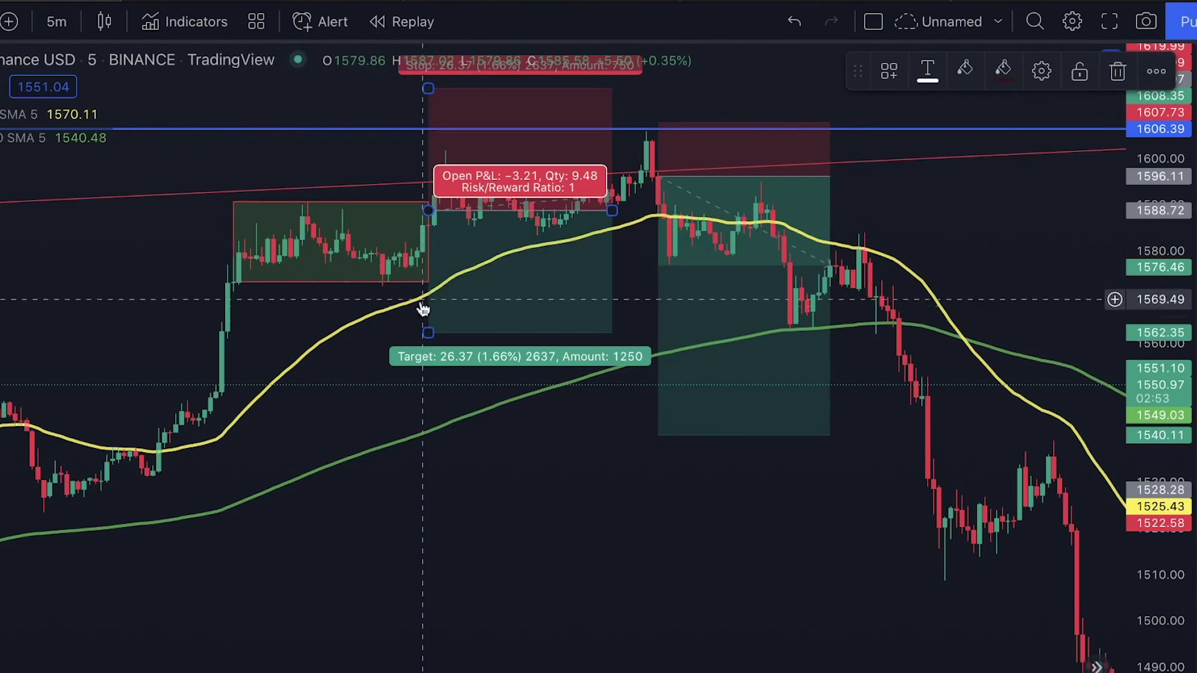
pyautogui.moveTo(425, 85); pyautogui.dragTo(423, 157)
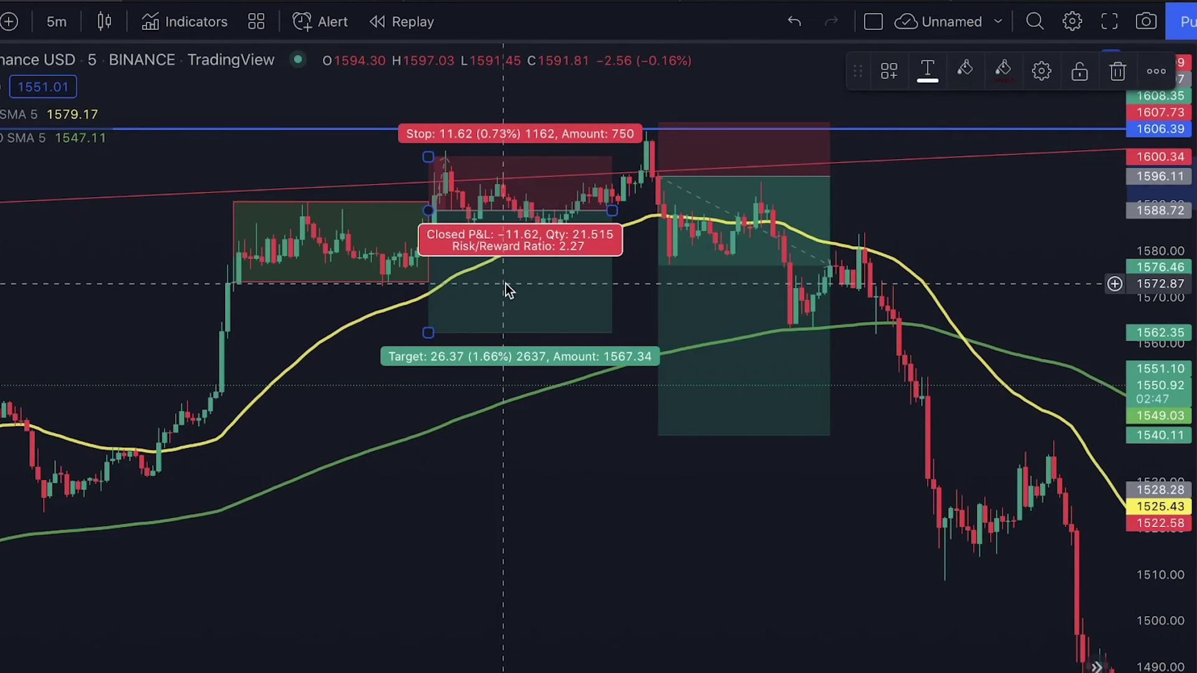
pyautogui.press('Delete')
# Box the consolidation at the low on the rising trendline with a rectangle from 1422.63 to 1440.38, widened to include the preceding drop
pyautogui.moveTo(505, 282); pyautogui.dragTo(291, 328)
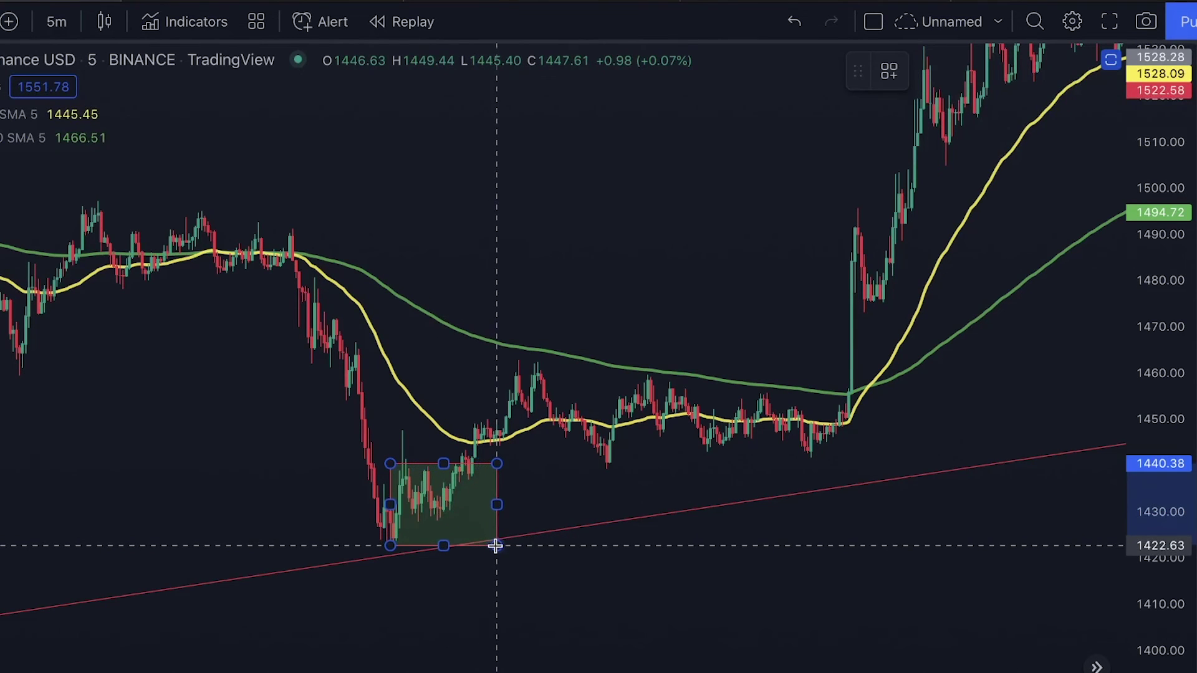
pyautogui.click(497, 546)
pyautogui.moveTo(391, 504); pyautogui.dragTo(374, 504)
pyautogui.click(465, 569)
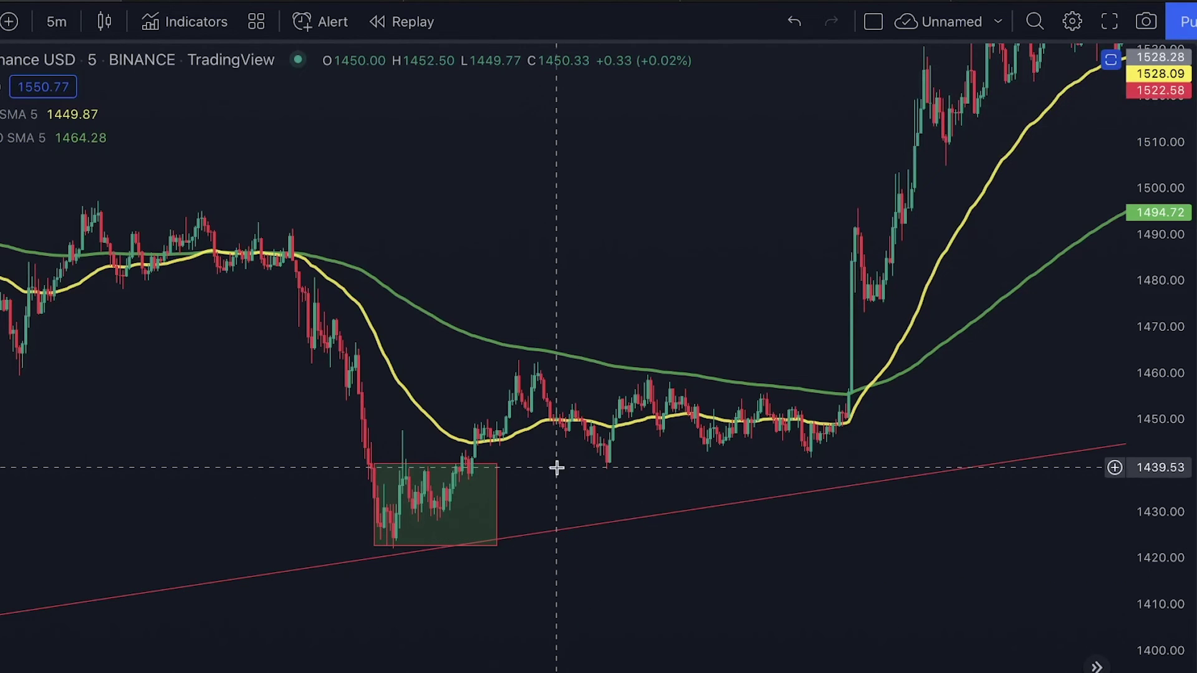
# Outline the consolidation at the low with a rising lower trendline and a nearly horizontal upper trendline starting at about 1439.32
pyautogui.hscroll(3, 558, 466)
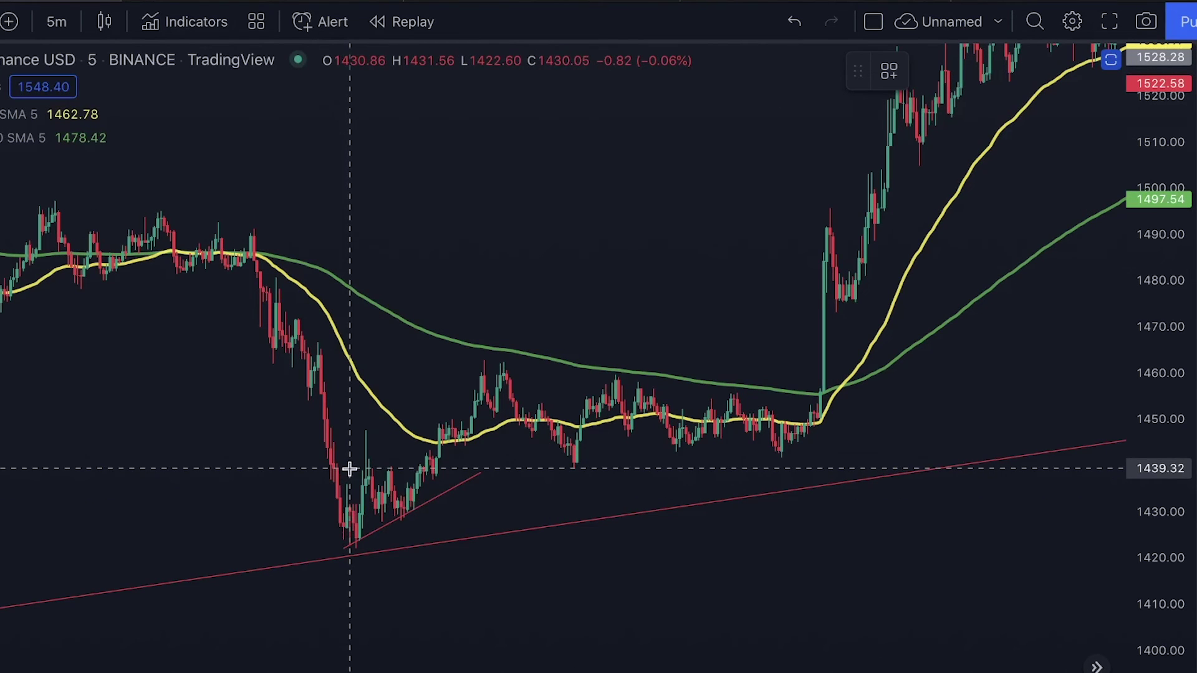
pyautogui.click(489, 466)
# Place a long position at the breakout above the triangle, with entry 1440.38, stop 1435.10 and target 1459.40
pyautogui.hscroll(3, 455, 493)
pyautogui.scroll(2, 554, 486)
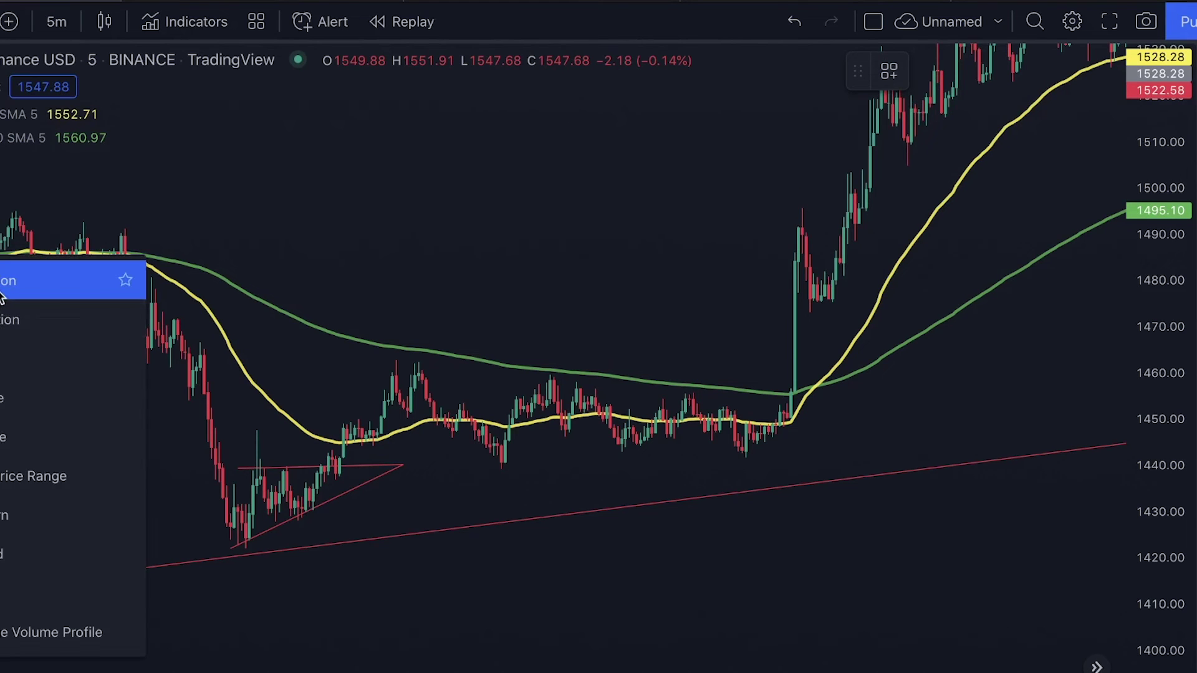
pyautogui.click(74, 279)
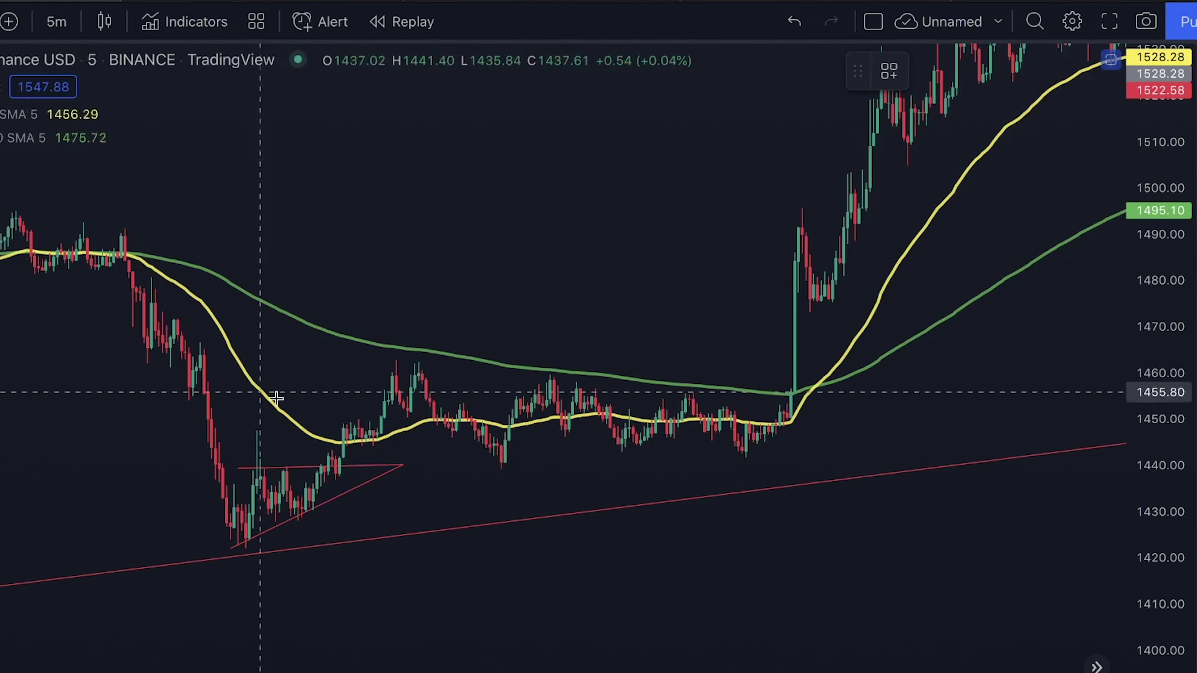
pyautogui.click(321, 464)
pyautogui.moveTo(321, 577); pyautogui.dragTo(320, 489)
pyautogui.click(278, 427)
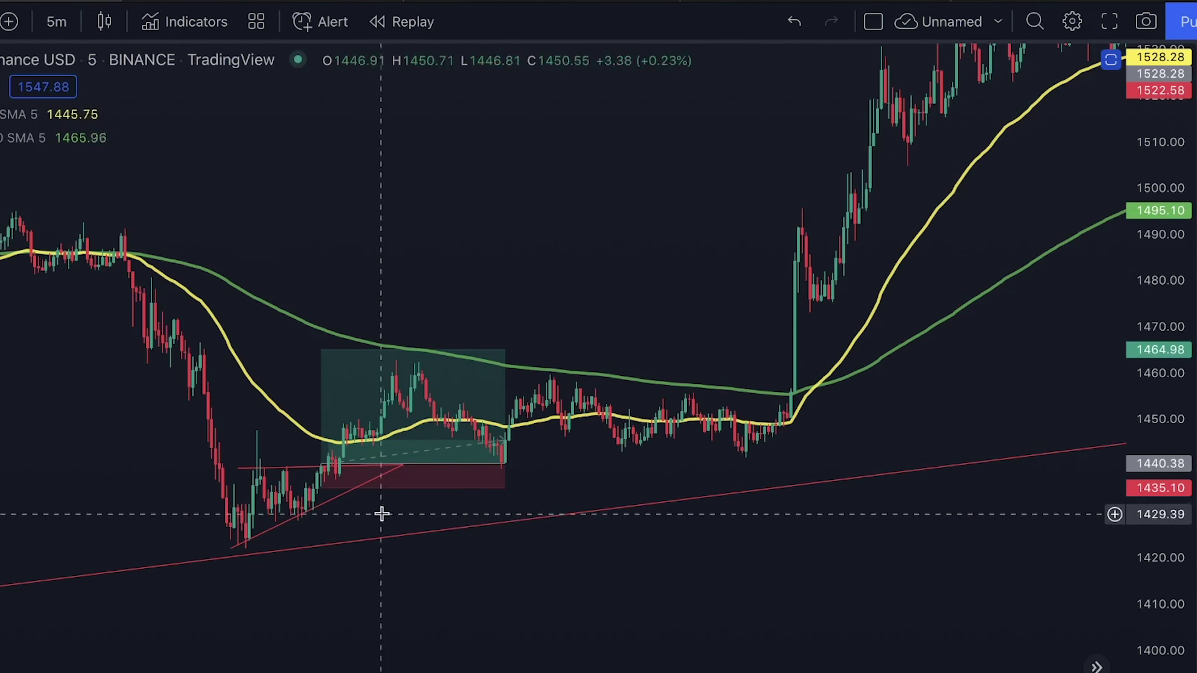
pyautogui.click(322, 351)
pyautogui.moveTo(325, 353); pyautogui.dragTo(325, 376)
pyautogui.click(288, 182)
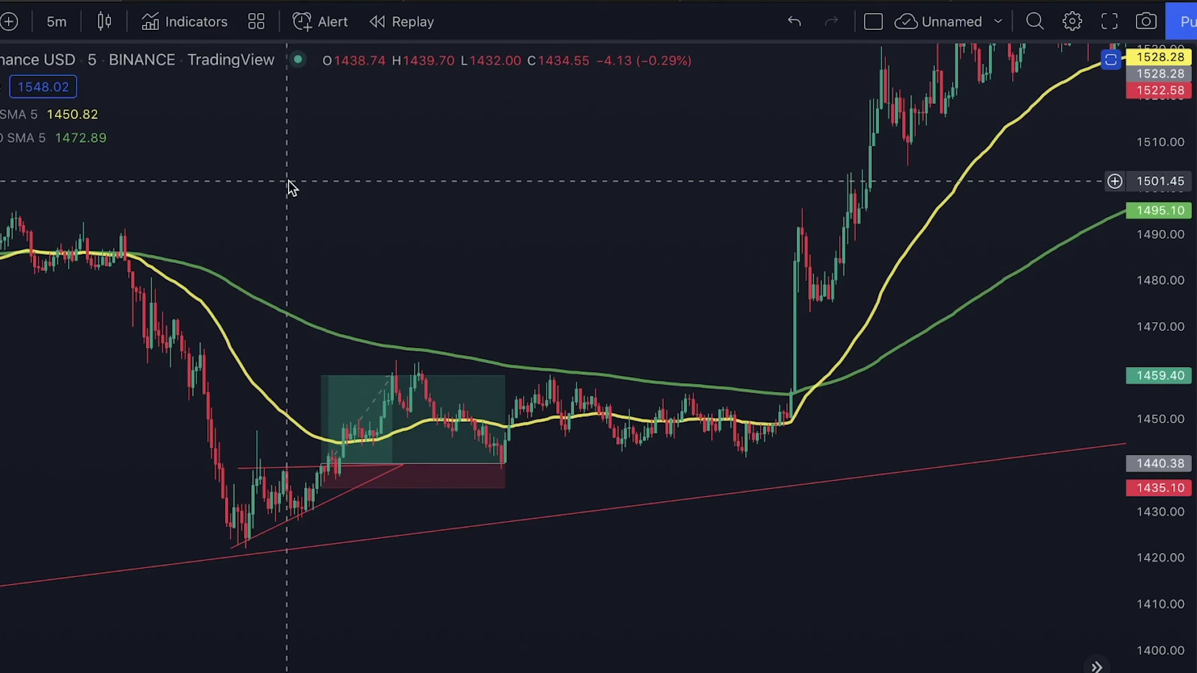
# Switch the chart from the 5-minute to the 4-hour interval
pyautogui.moveTo(290, 181); pyautogui.dragTo(138, 529)
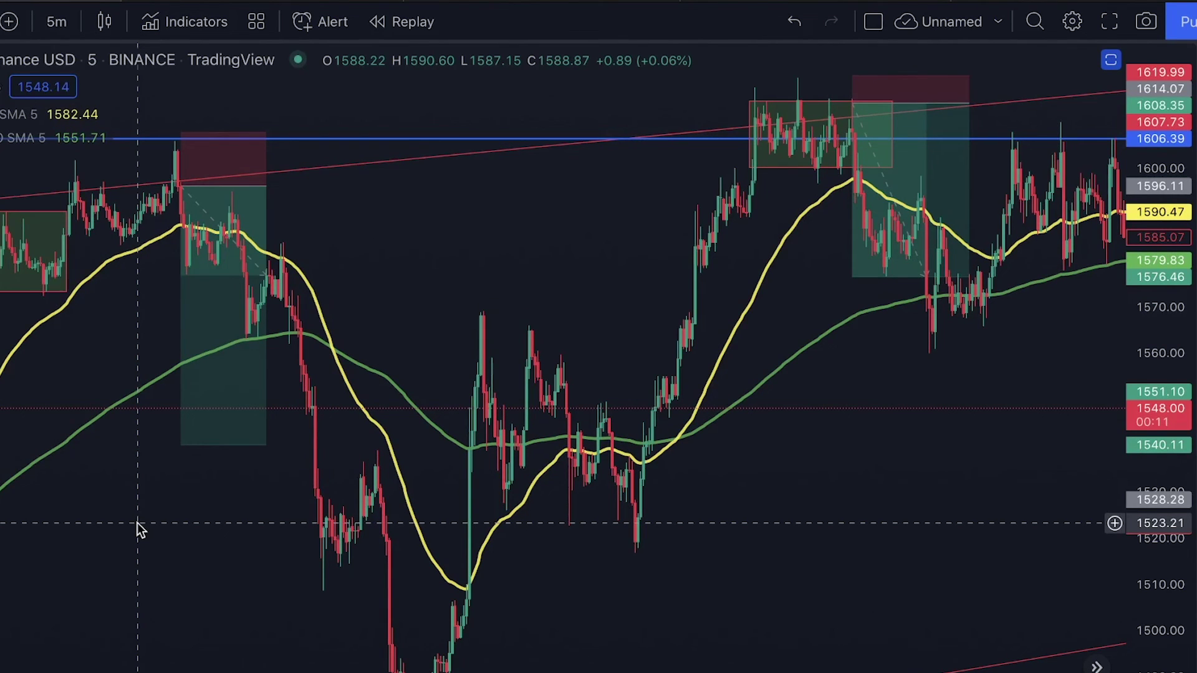
pyautogui.write('240')
pyautogui.press('Return')
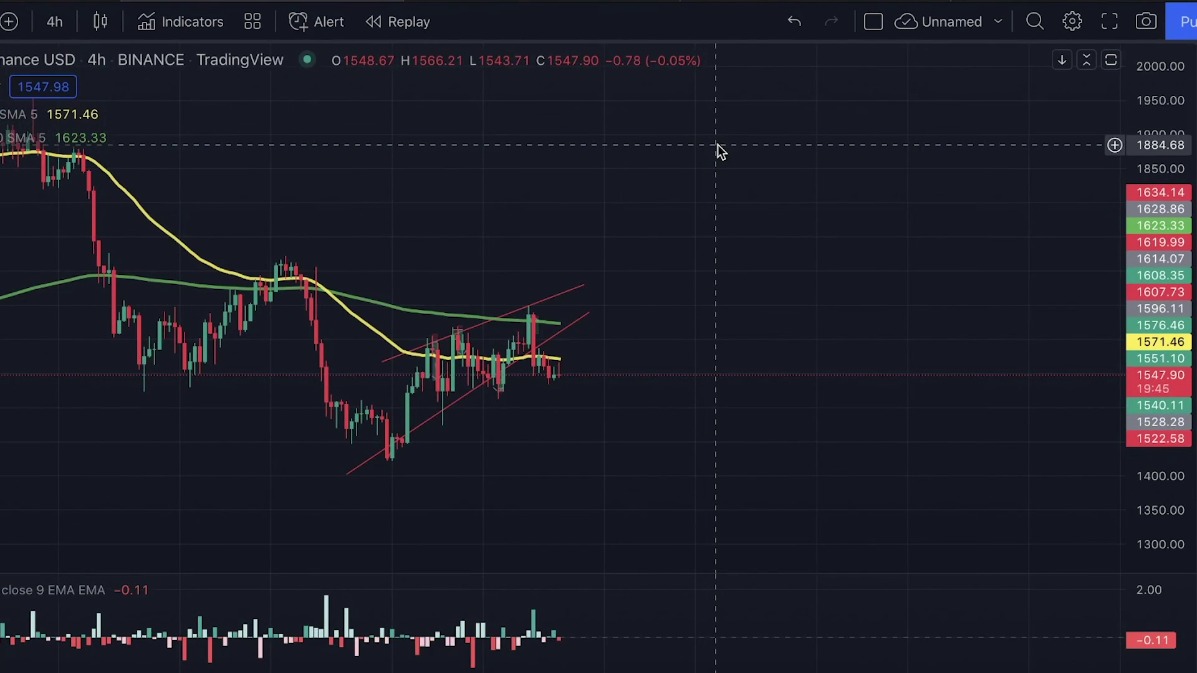